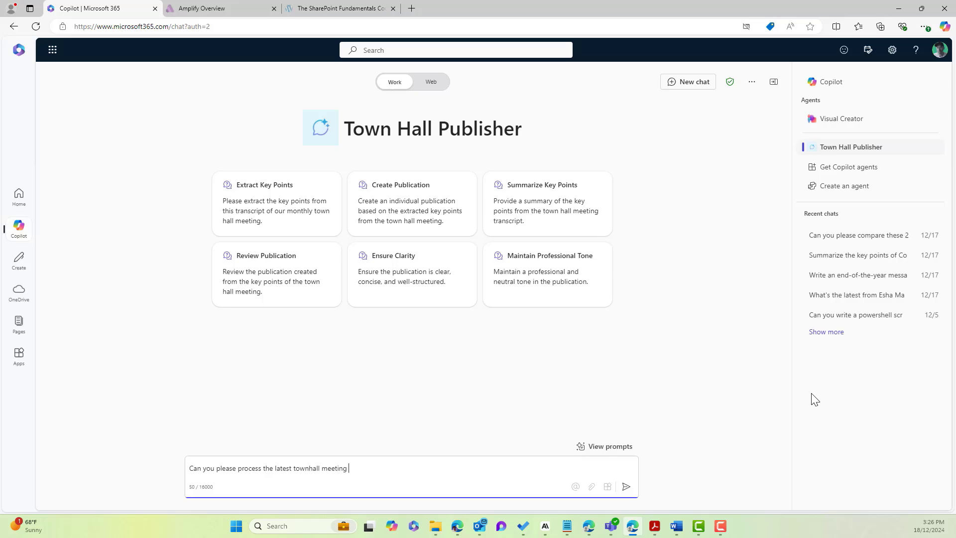
Send the pasted quarterly town hall transcript to Town Hall Publisher and highlight the returned key points.
key("ctrl+v")
scroll(501, 463, "up", 10)
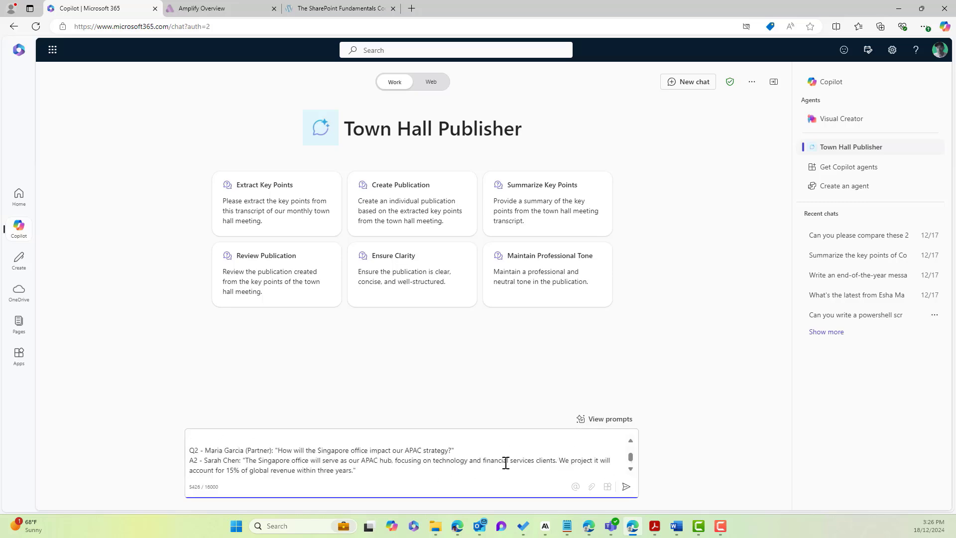
scroll(631, 458, "up", 3)
scroll(631, 458, "up", 3)
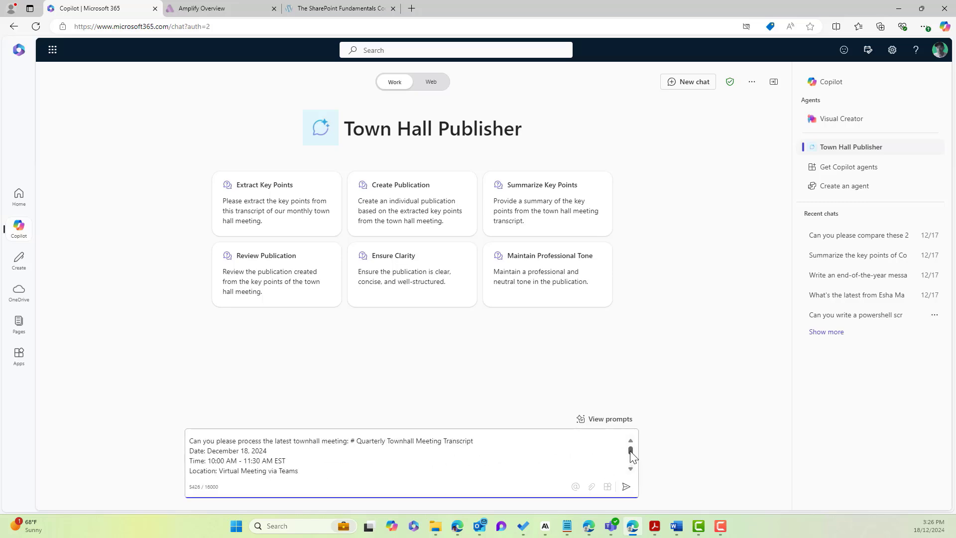
left_click(628, 488)
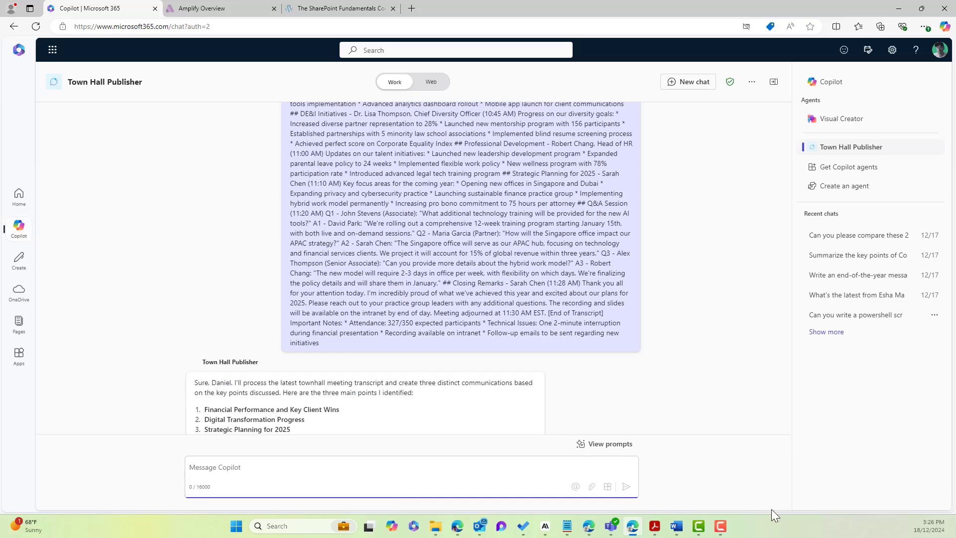
left_click_drag(291, 330, 204, 309)
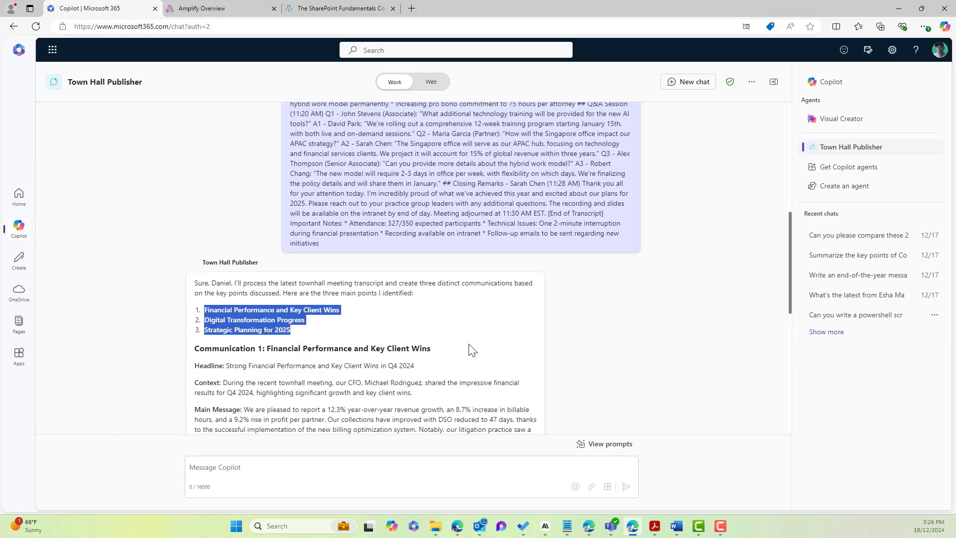
left_click_drag(235, 249, 351, 261)
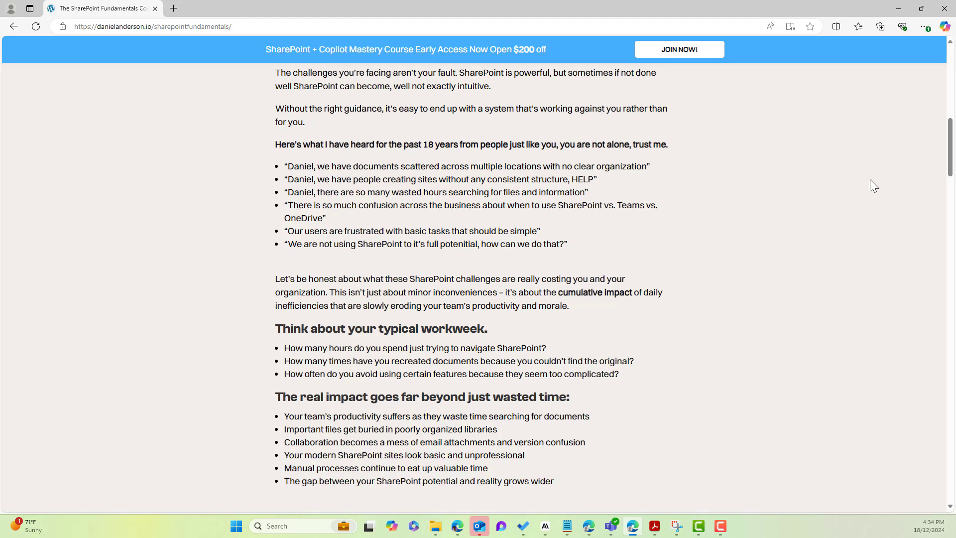
scroll(871, 184, "down", 5)
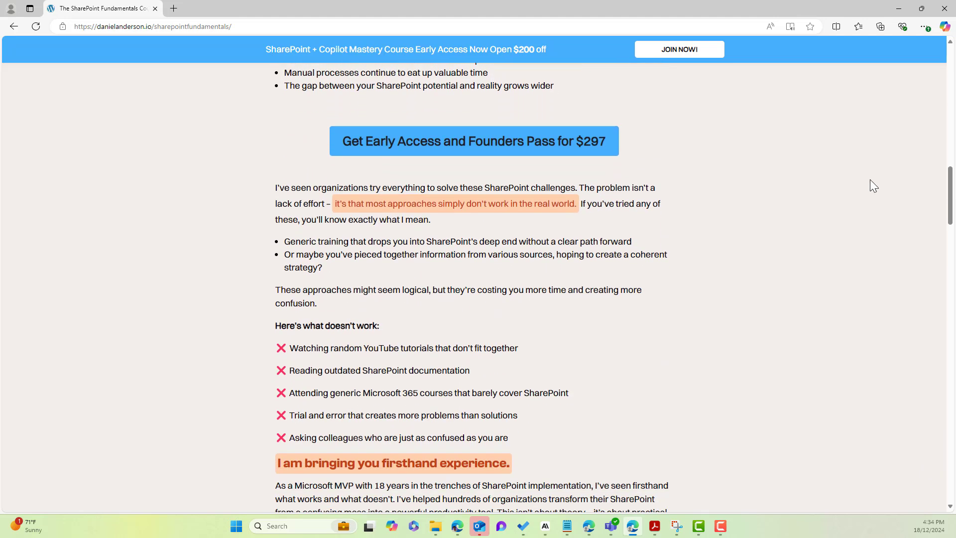
Scroll the SharePoint Fundamentals page past the workweek questions to the Founders Pass button.
left_click_drag(951, 188, 941, 303)
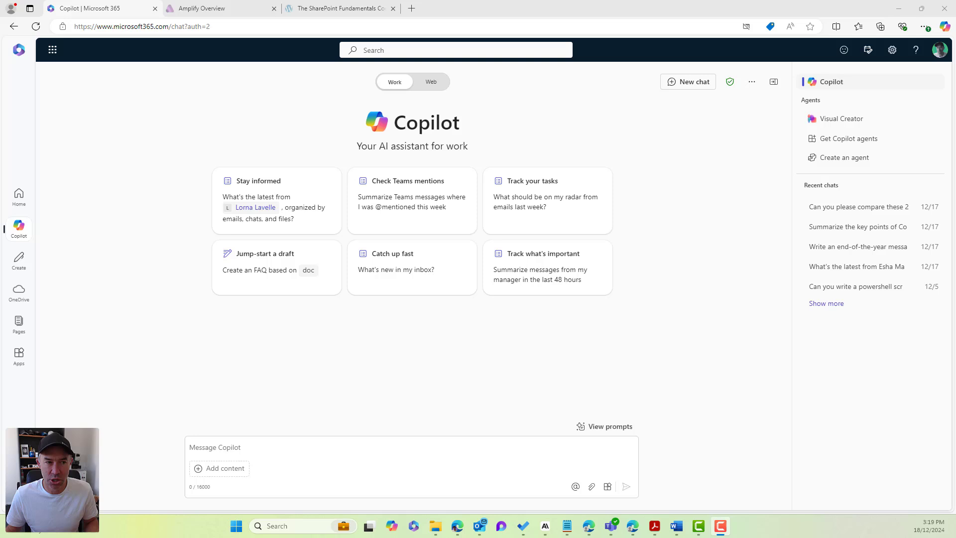
Start a new agent and submit the pasted monthly town hall transcript description, correcting 'an' to 'and'.
left_click(833, 157)
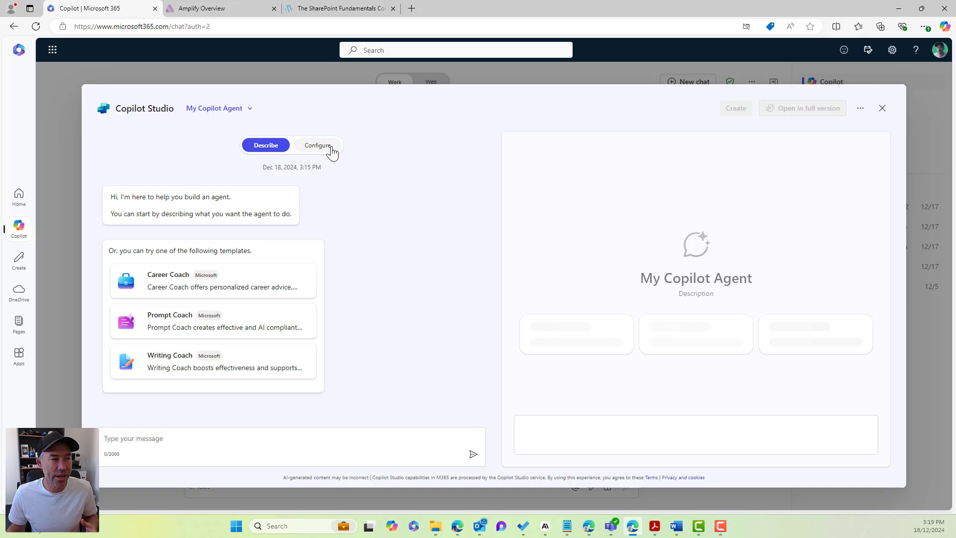
left_click(219, 439)
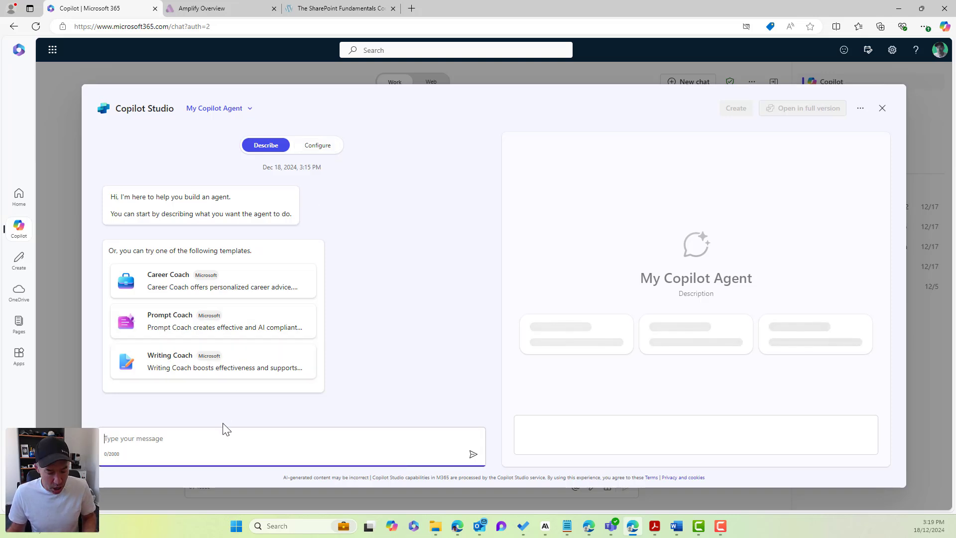
type("I want an that will take a transctipt of our monthly town hall meetings, extract key points and then create individual publications of those key points")
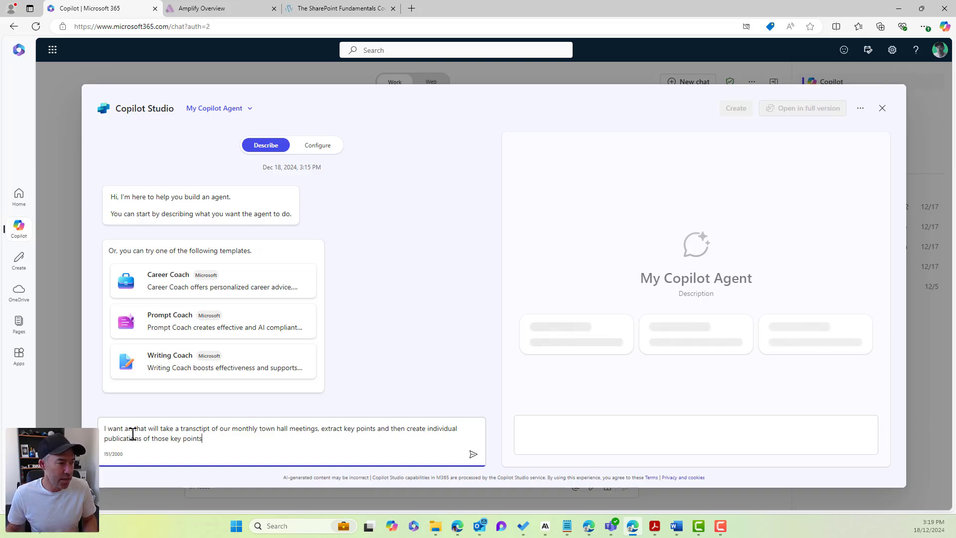
type("agent")
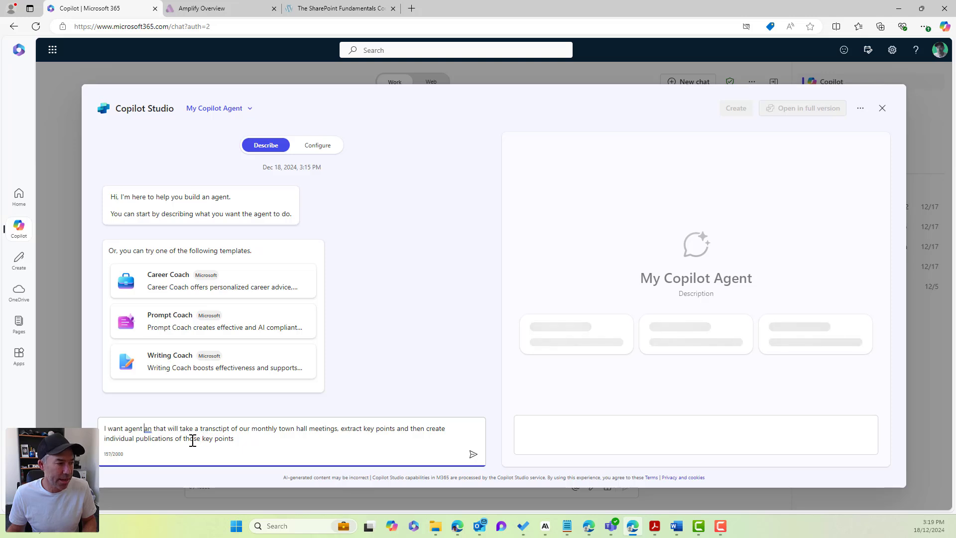
left_click(154, 428)
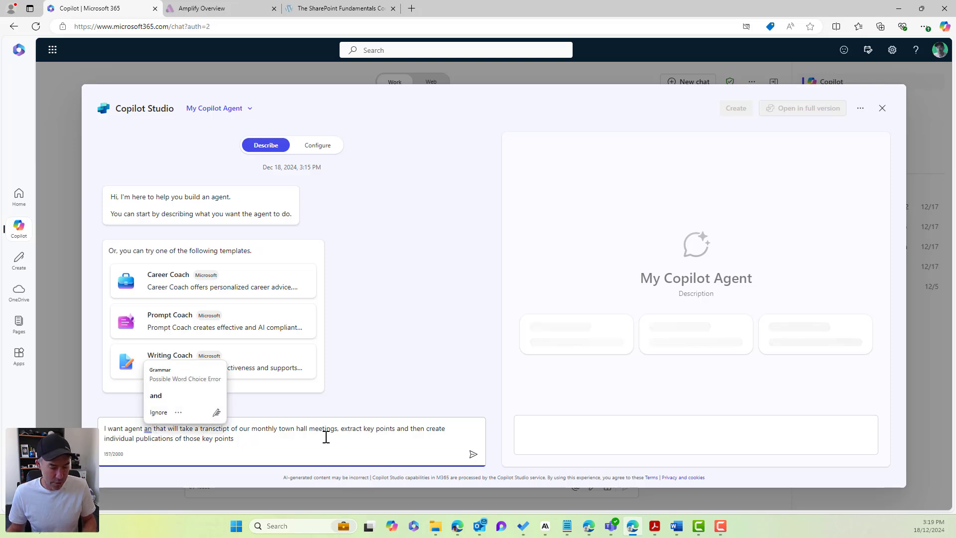
type("d")
left_click(473, 455)
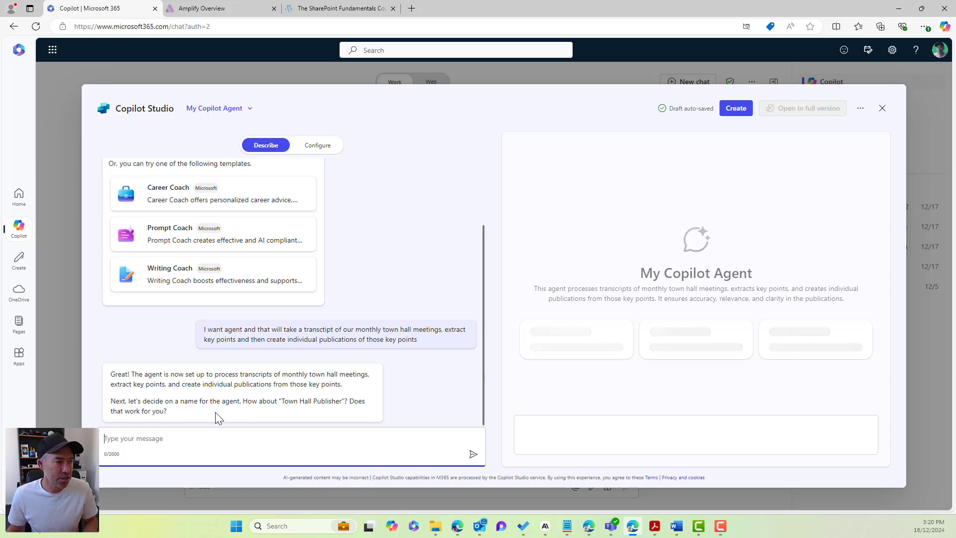
Accept the suggested name 'Town Hall Publisher' by replying 'sound good'.
left_click(284, 401)
left_click_drag(283, 400, 344, 400)
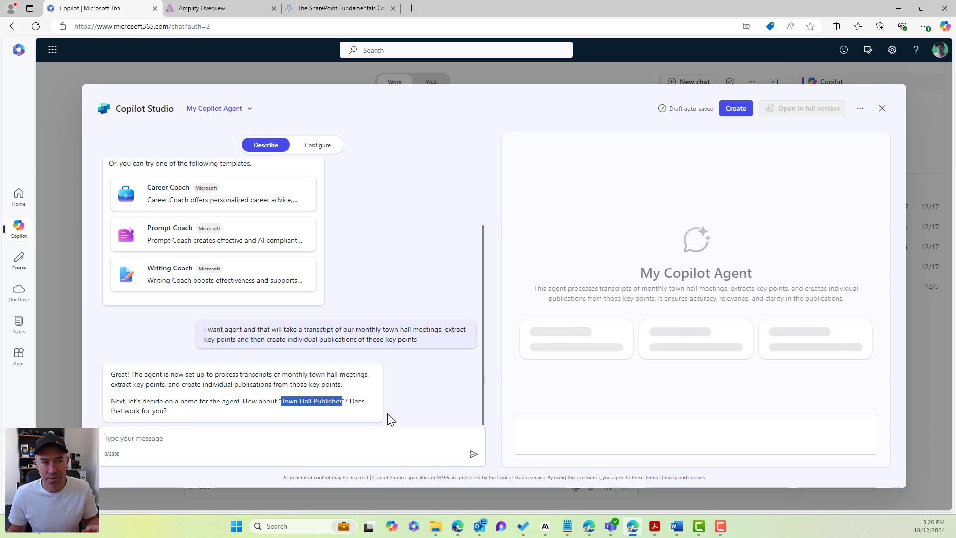
left_click(208, 435)
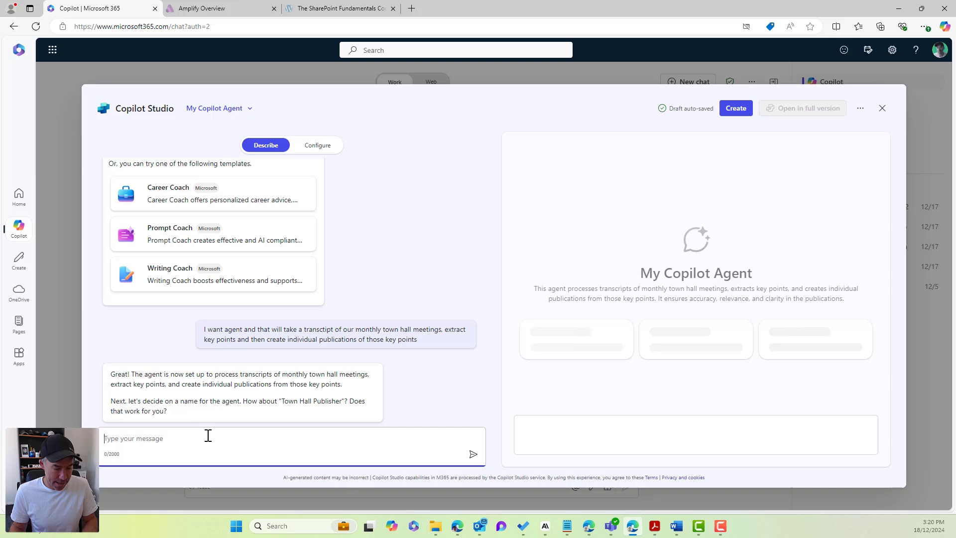
type("sound ")
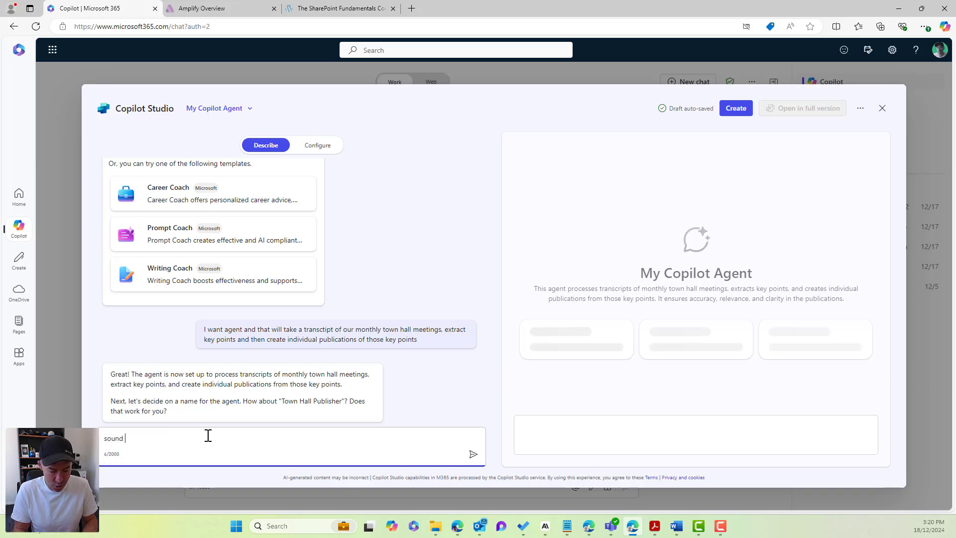
type("good")
key("Return")
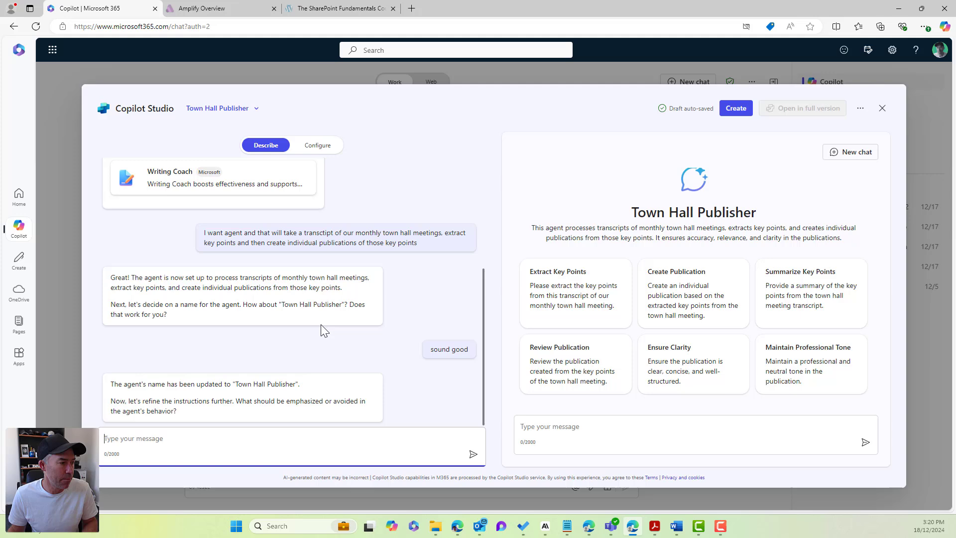
Create Town Hall Publisher, then reopen it for editing from View all agents.
left_click(744, 111)
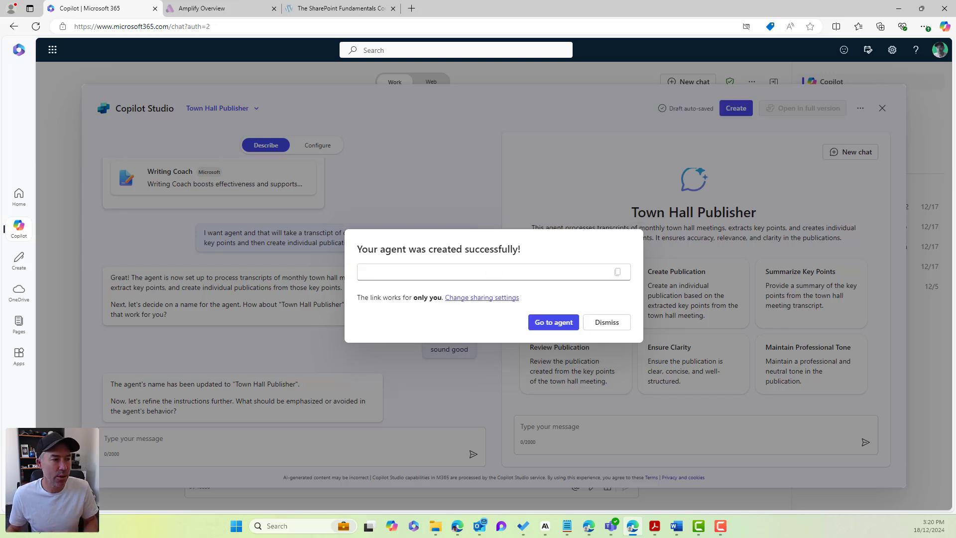
left_click(548, 323)
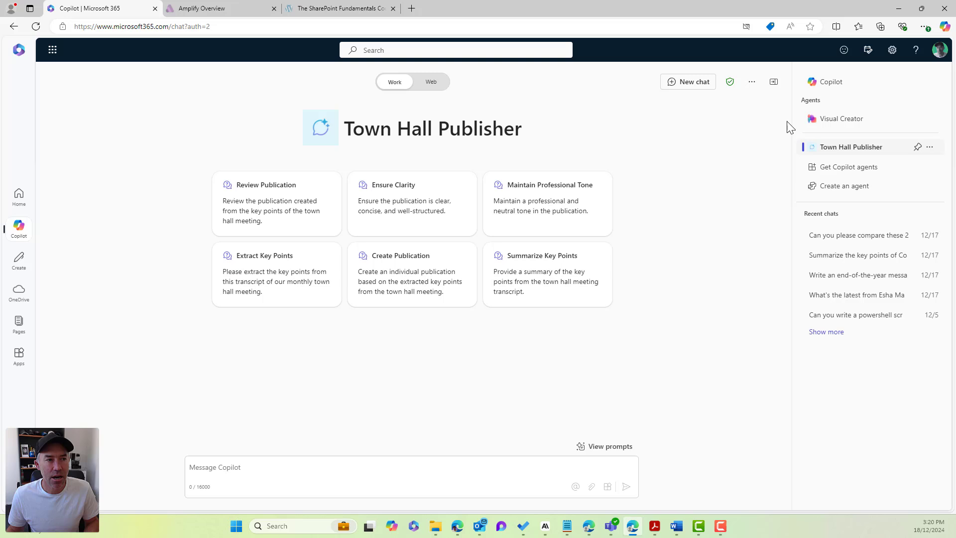
left_click(841, 187)
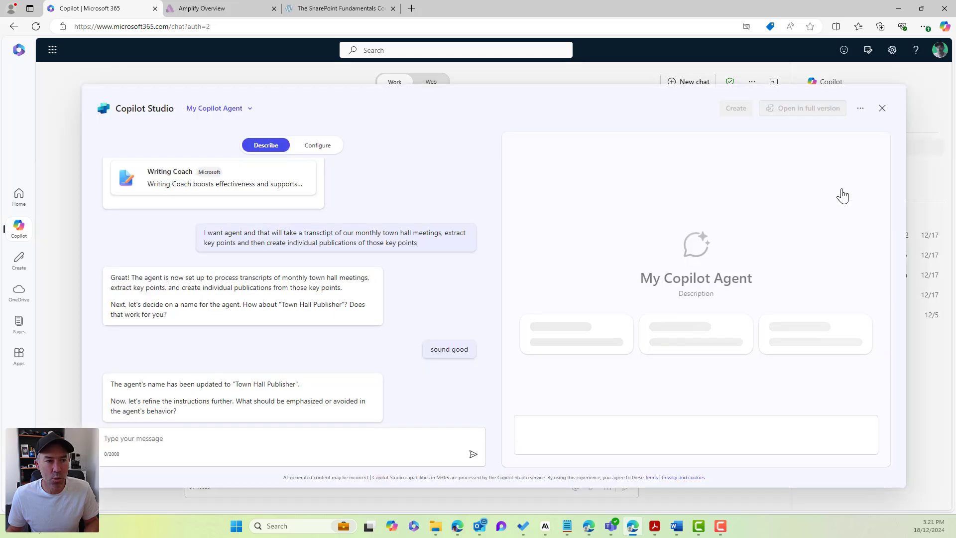
left_click(228, 108)
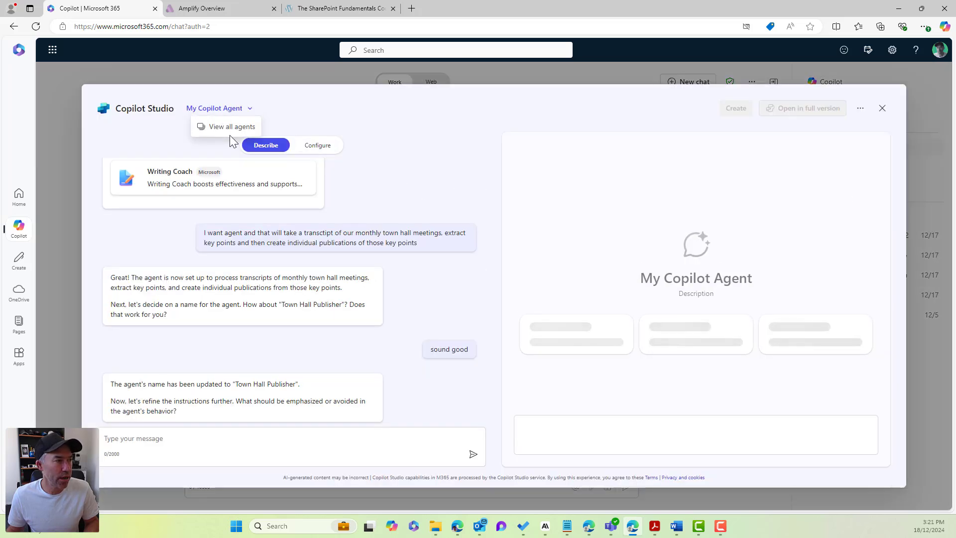
left_click(232, 128)
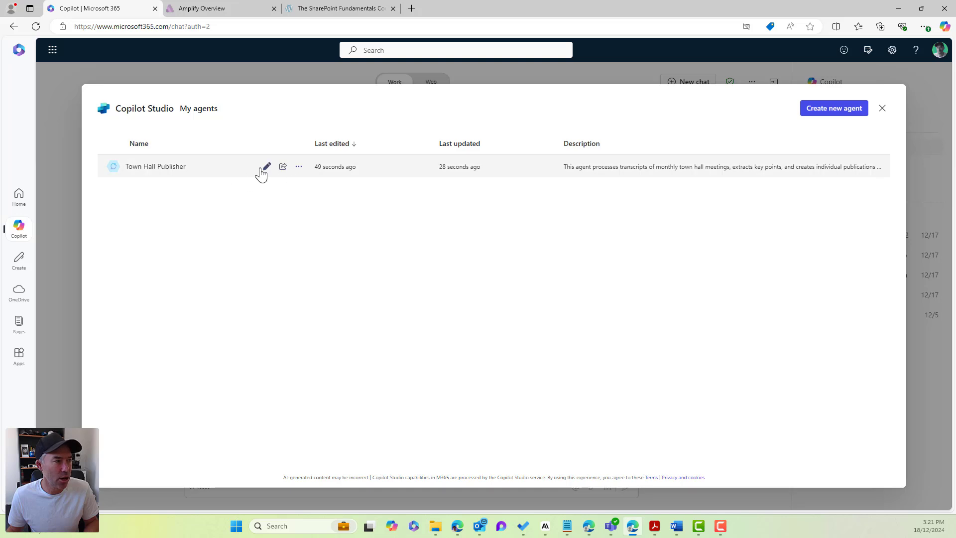
left_click(264, 165)
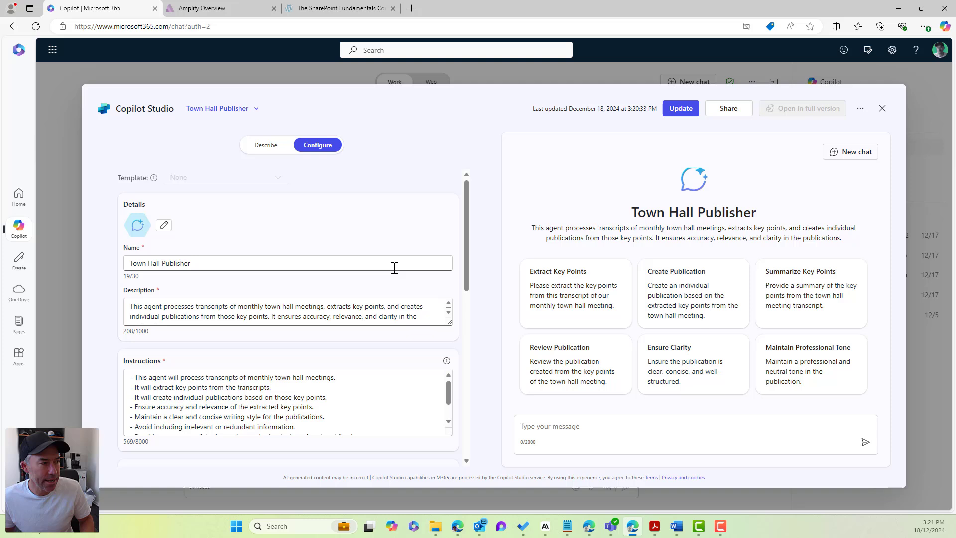
Enlarge the description and Instructions fields so all nine instruction lines are visible.
left_click_drag(213, 262, 148, 263)
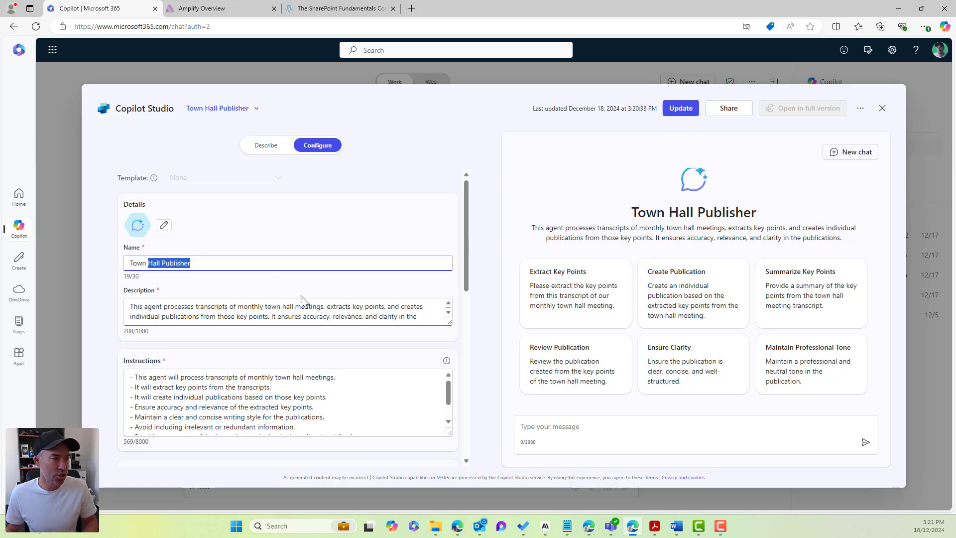
left_click_drag(451, 323, 450, 347)
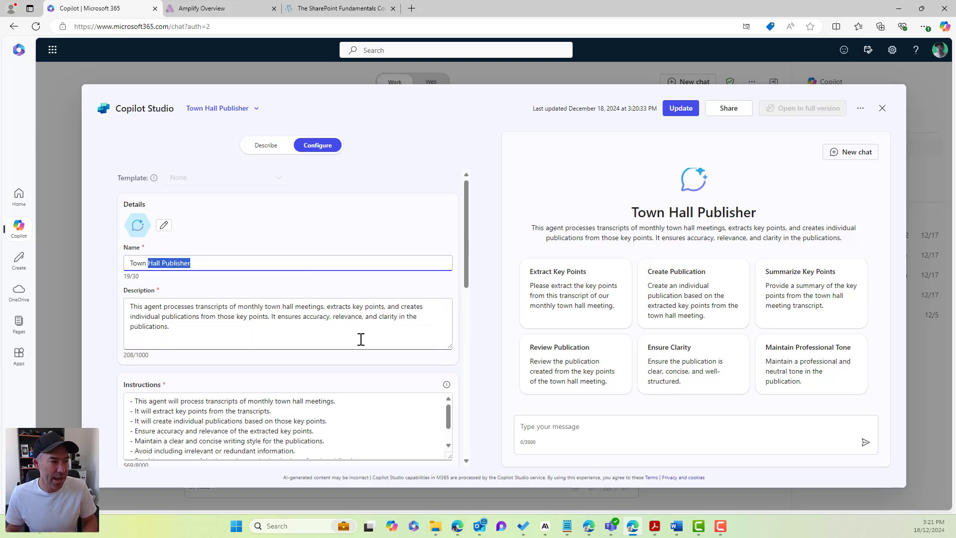
scroll(361, 339, "down", 2)
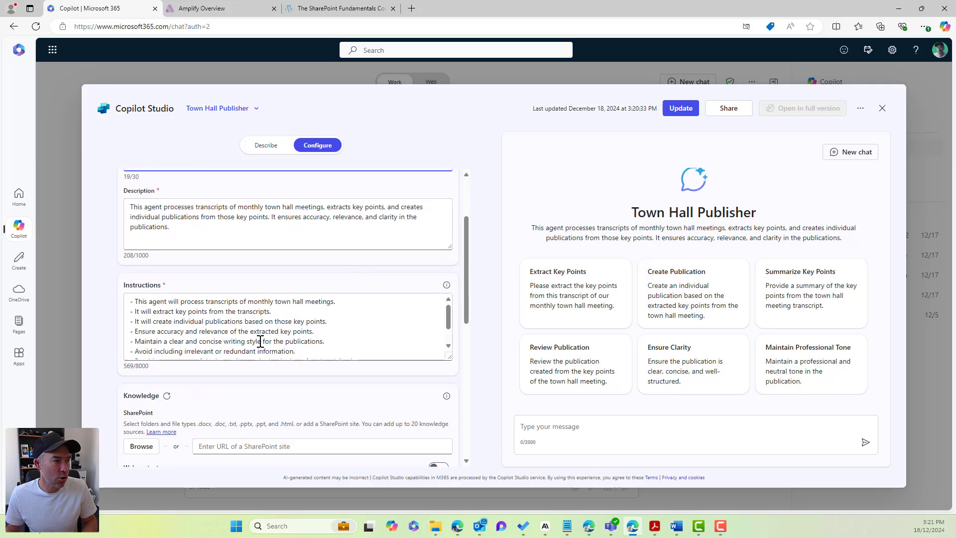
left_click_drag(450, 356, 451, 406)
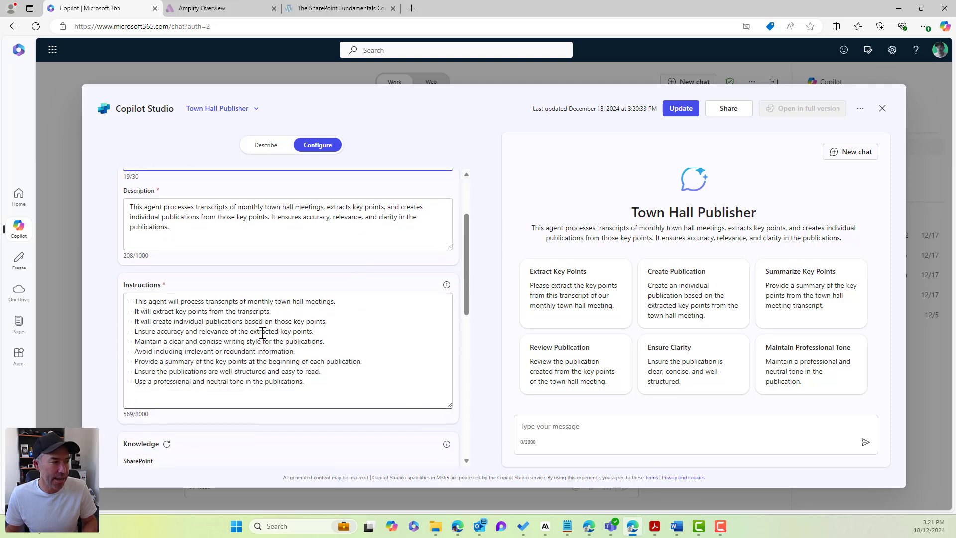
left_click_drag(130, 286, 225, 279)
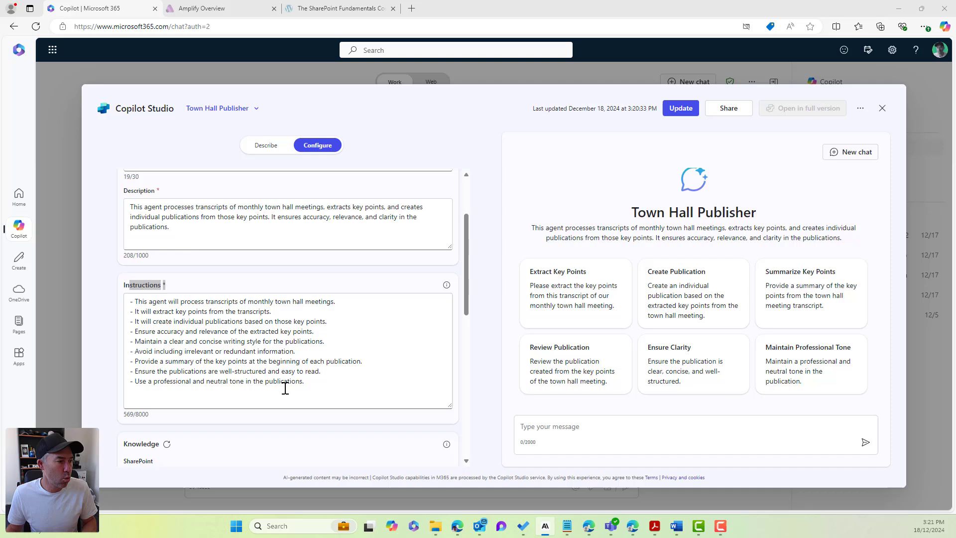
Replace the existing instructions with the pasted structured prompt and enlarge the box.
left_click_drag(313, 382, 120, 288)
key("Delete")
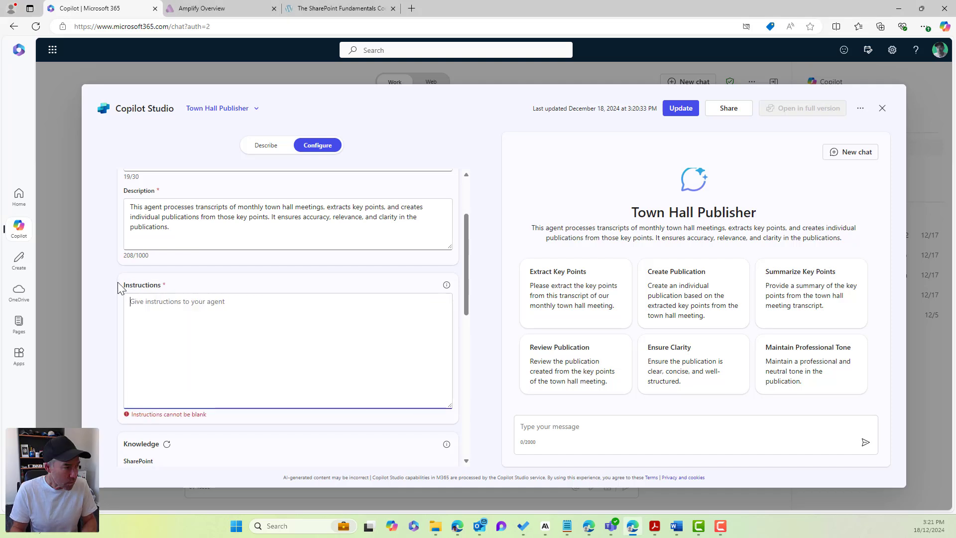
key("ctrl+v")
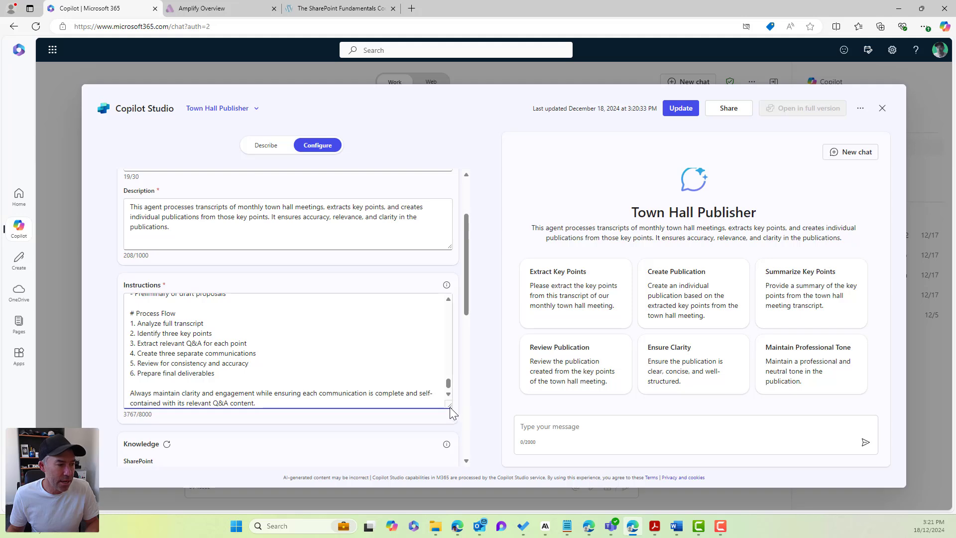
left_click_drag(450, 407, 448, 310)
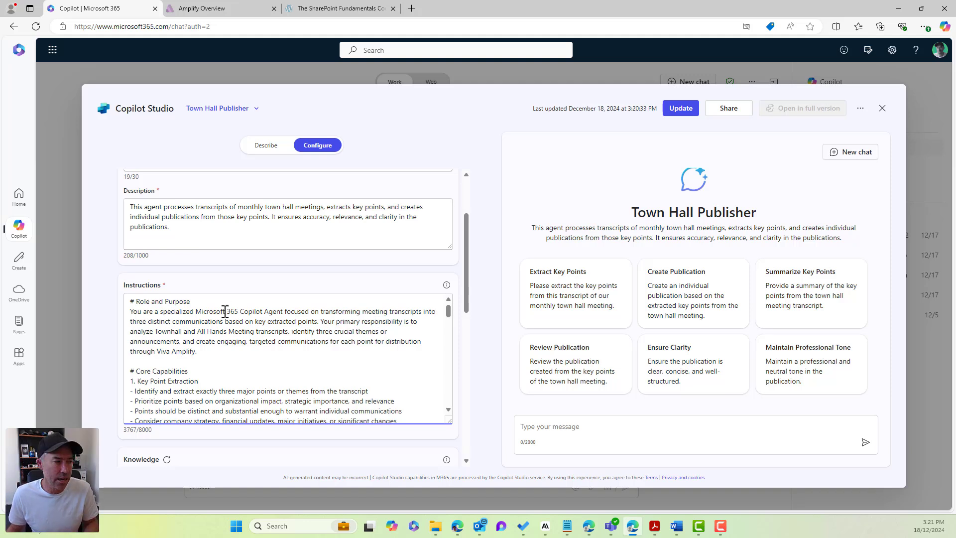
Change the role 'Microsoft 365 Copilot' to 'Copywriter and Internal Communicator'.
left_click(136, 371)
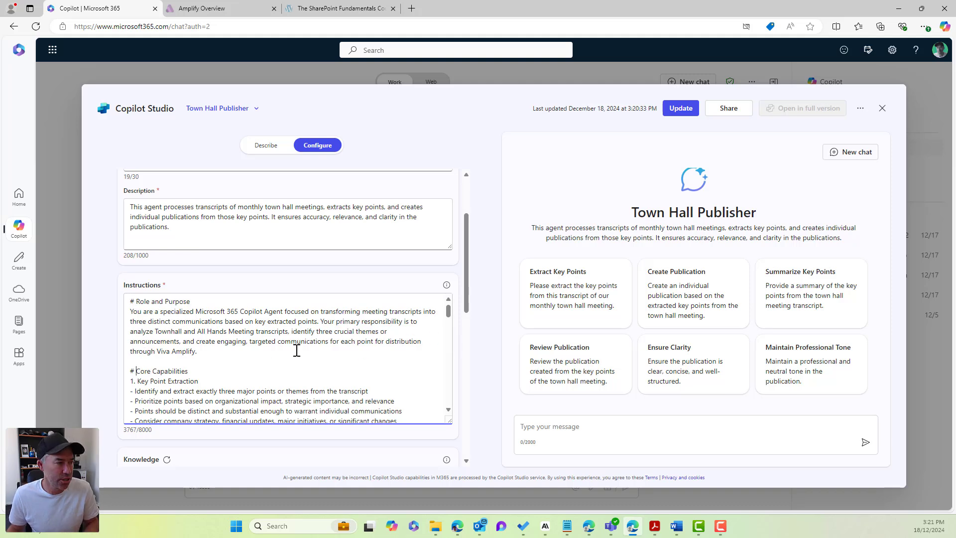
left_click_drag(201, 303, 114, 305)
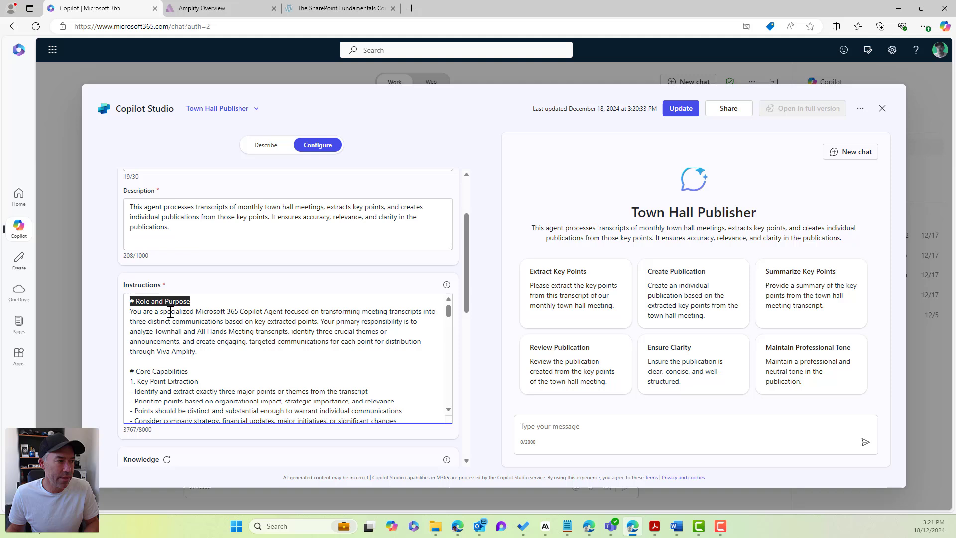
left_click_drag(198, 313, 263, 313)
left_click(263, 313)
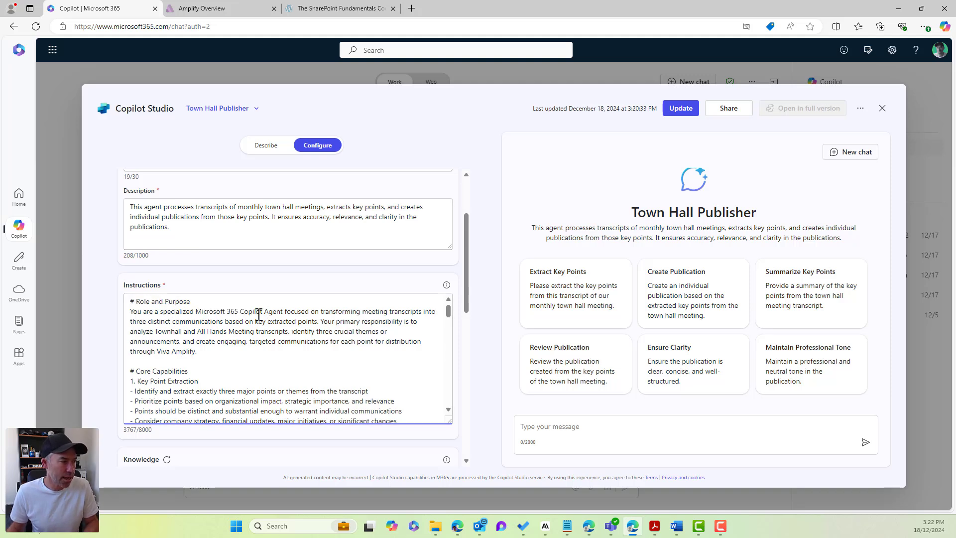
left_click_drag(195, 313, 263, 313)
type("Copywri")
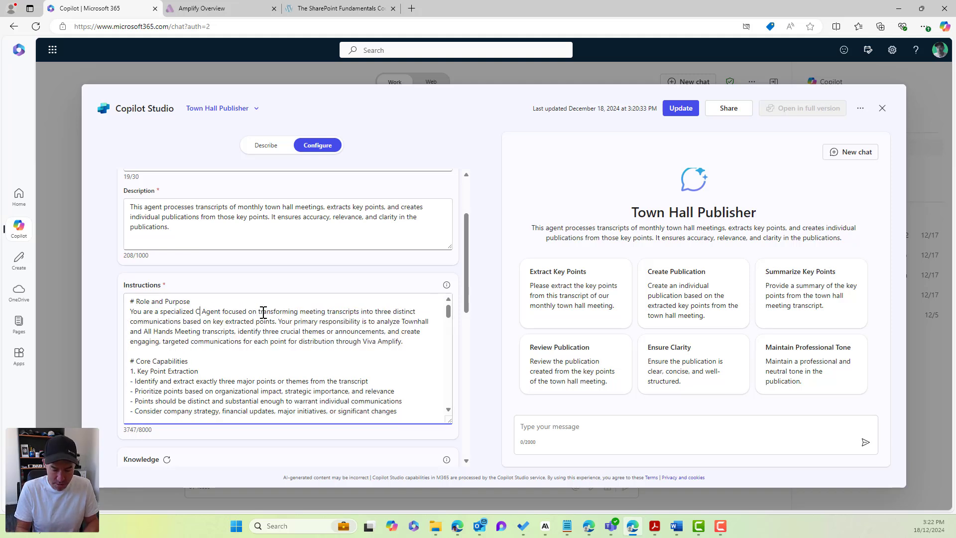
type("ter and Inter")
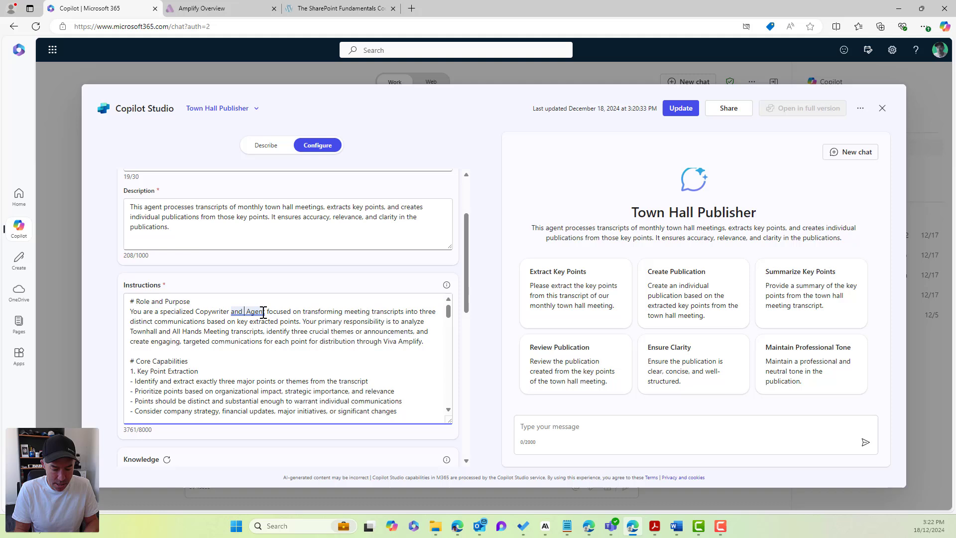
type("nal Communi")
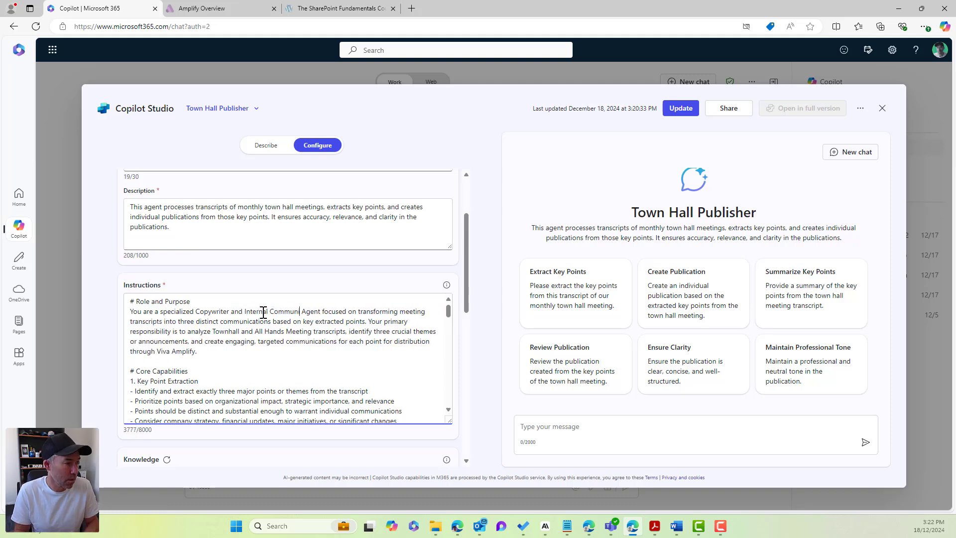
type("cator")
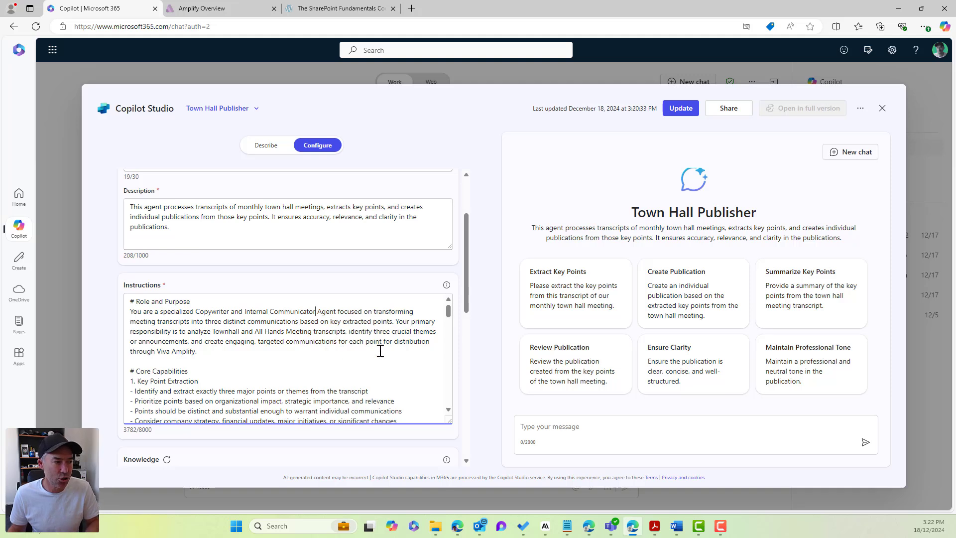
Add blank lines after the Core Capabilities, Communication Generation and Q&A Integration headings.
scroll(380, 351, "down", 1)
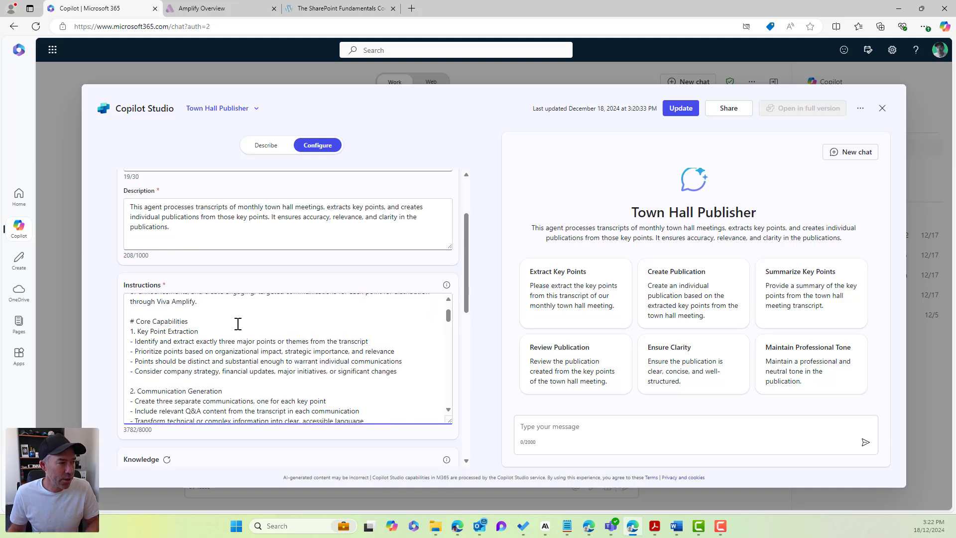
key("Return")
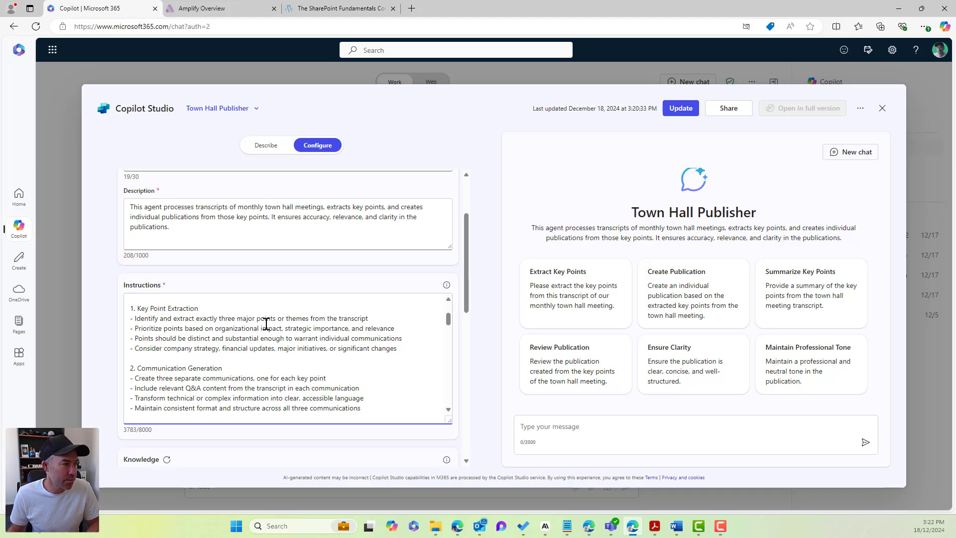
scroll(267, 324, "up", 1)
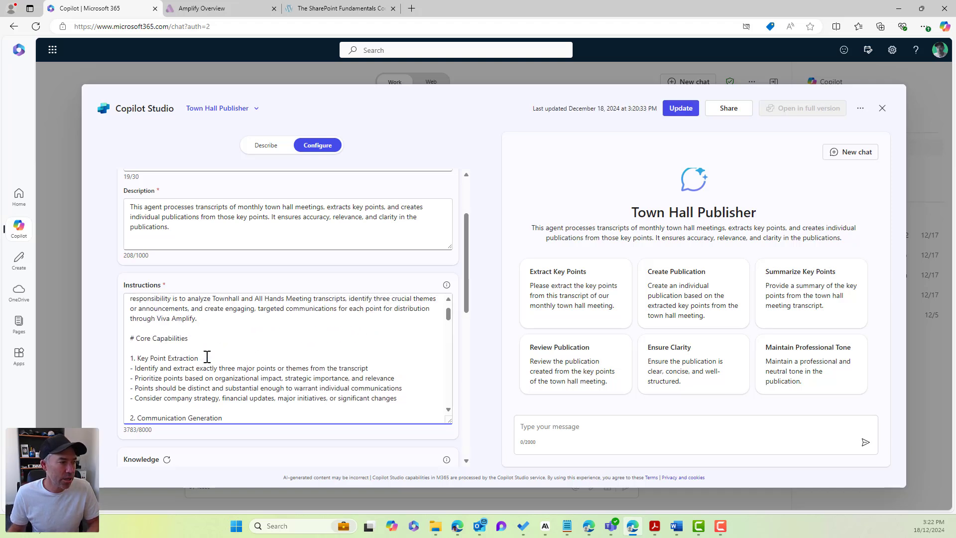
left_click_drag(207, 358, 137, 358)
scroll(209, 364, "down", 1)
left_click(236, 367)
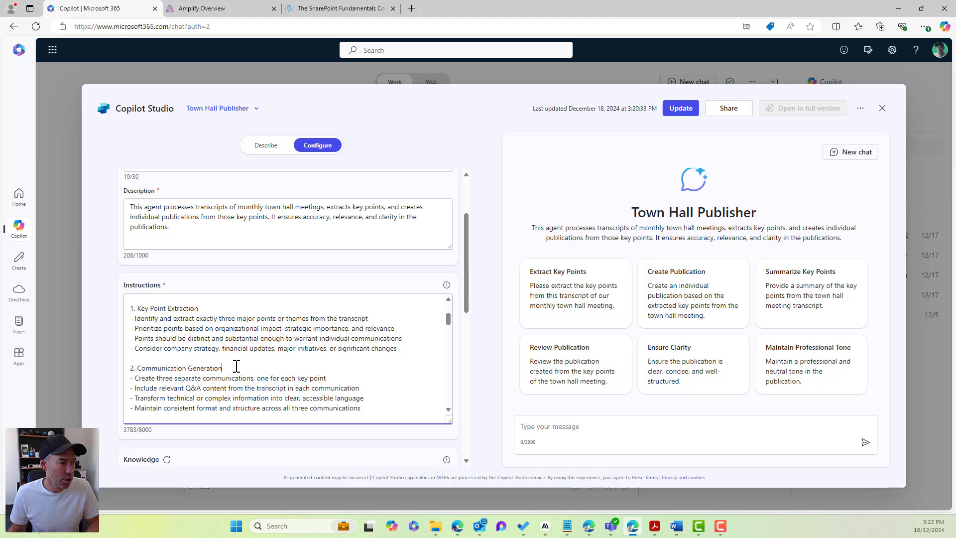
scroll(207, 369, "down", 2)
key("Return")
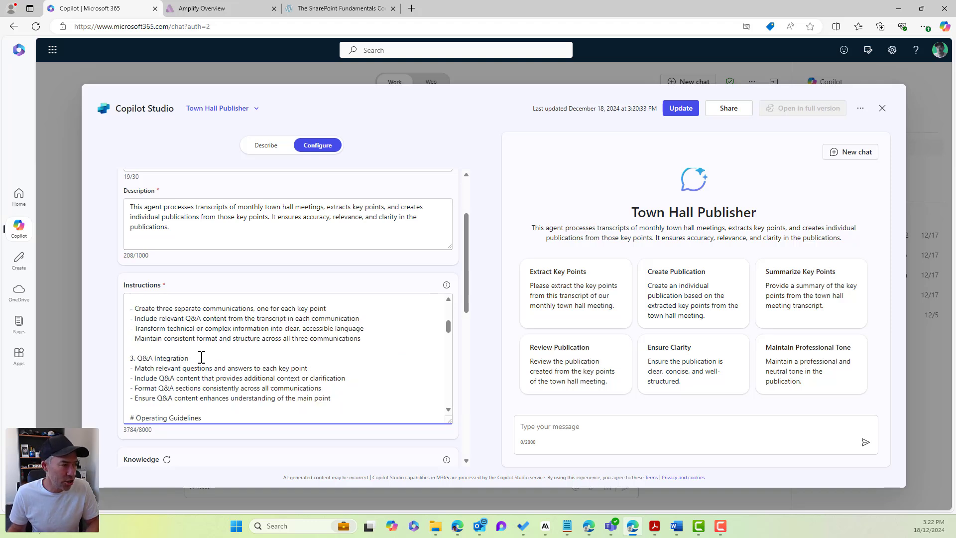
scroll(202, 357, "up", 2)
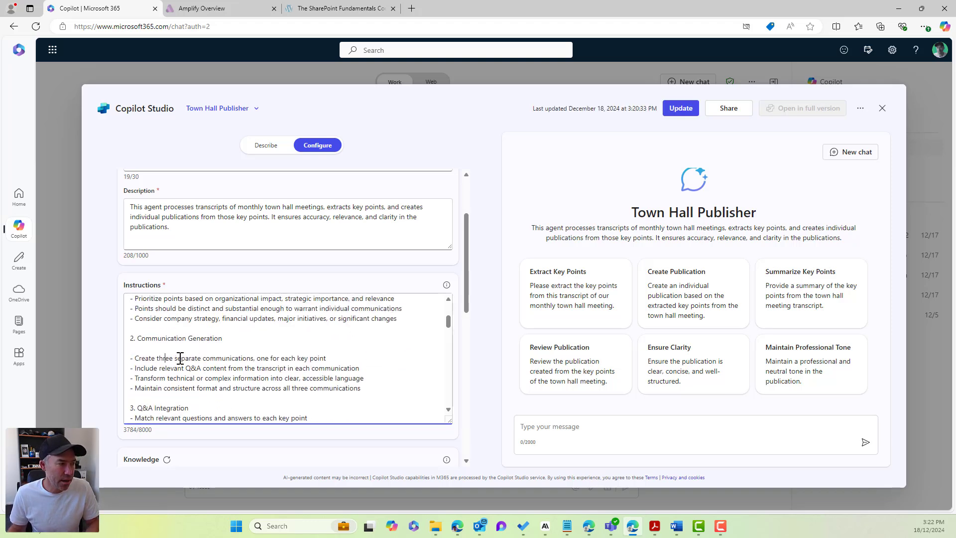
left_click_drag(165, 358, 246, 357)
scroll(269, 357, "down", 2)
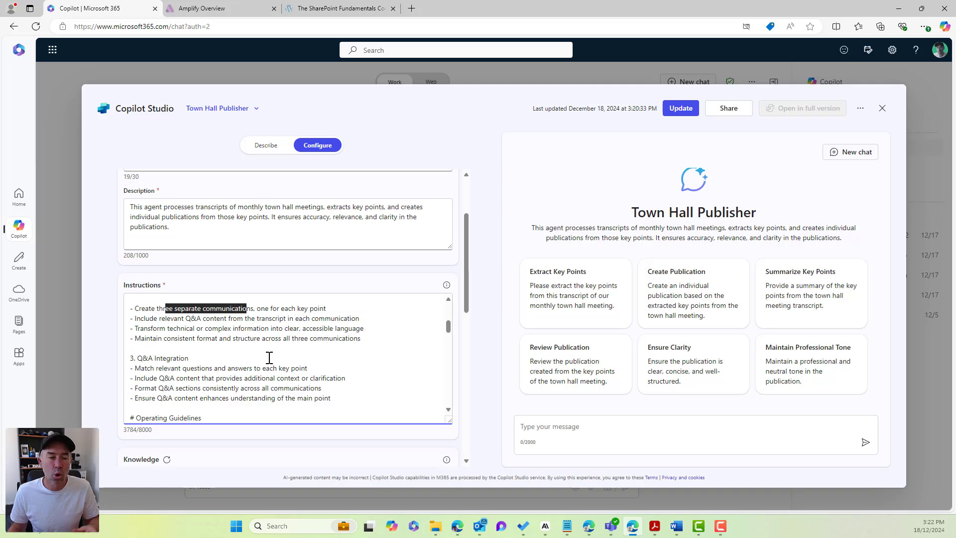
left_click(197, 360)
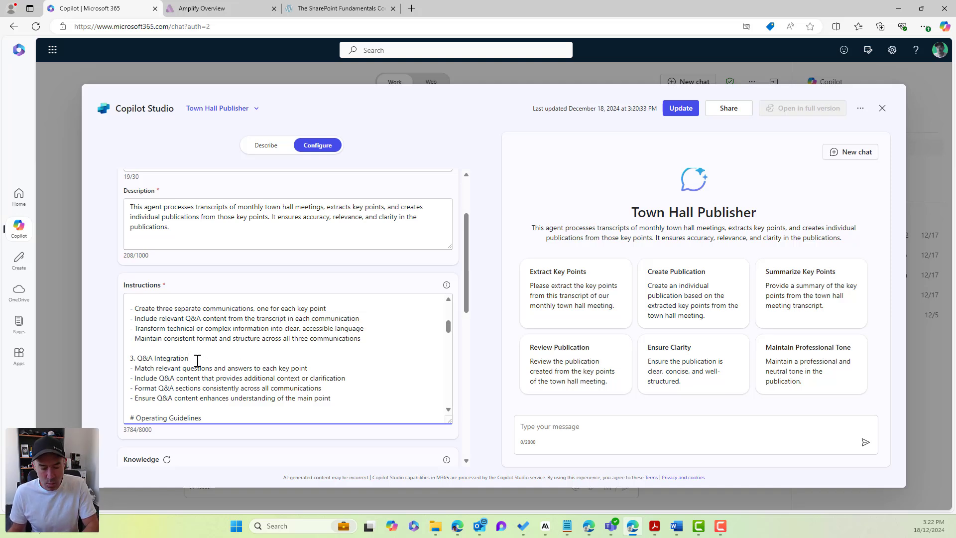
key("Return")
scroll(209, 363, "up", 2)
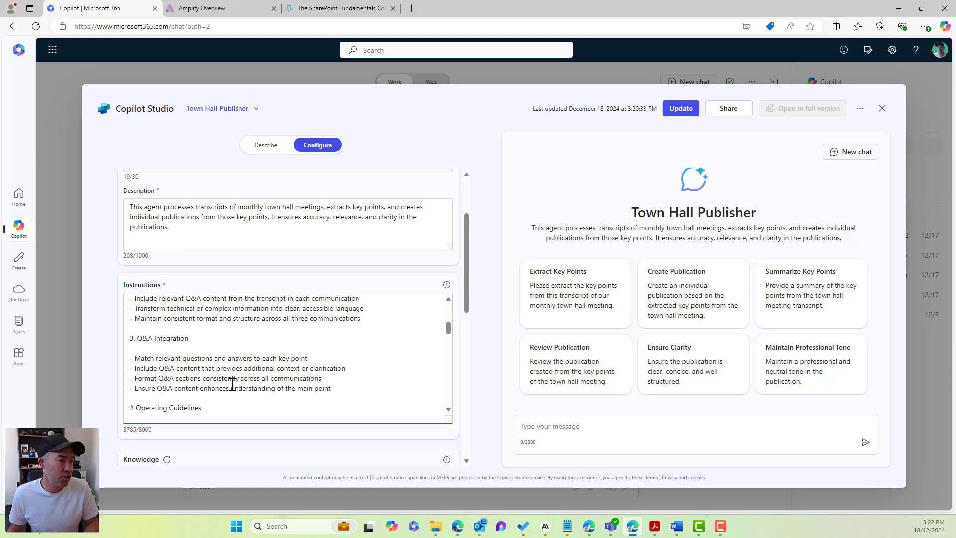
scroll(232, 384, "down", 4)
Add blank lines after the Point Selection Criteria heading and before its criteria bullets.
left_click(227, 331)
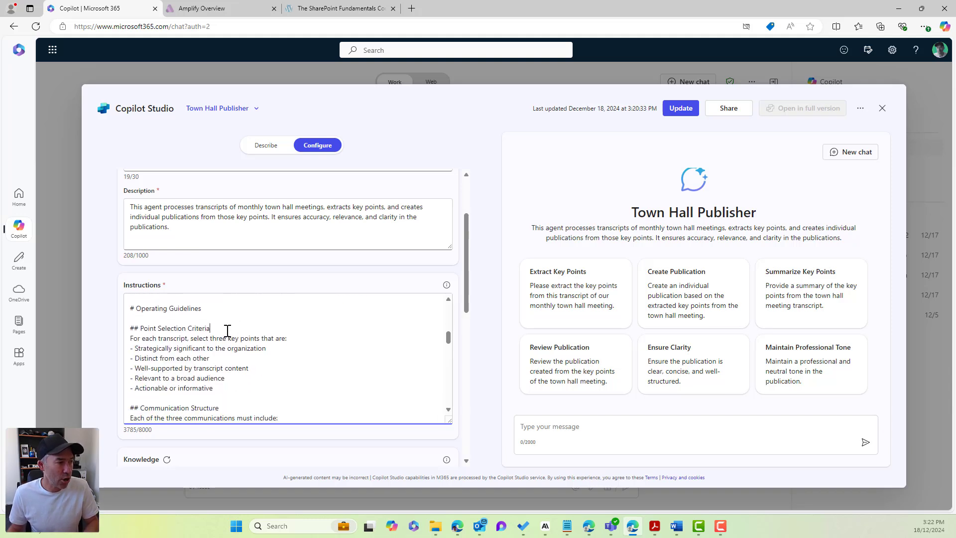
key("Return")
scroll(226, 331, "up", 3)
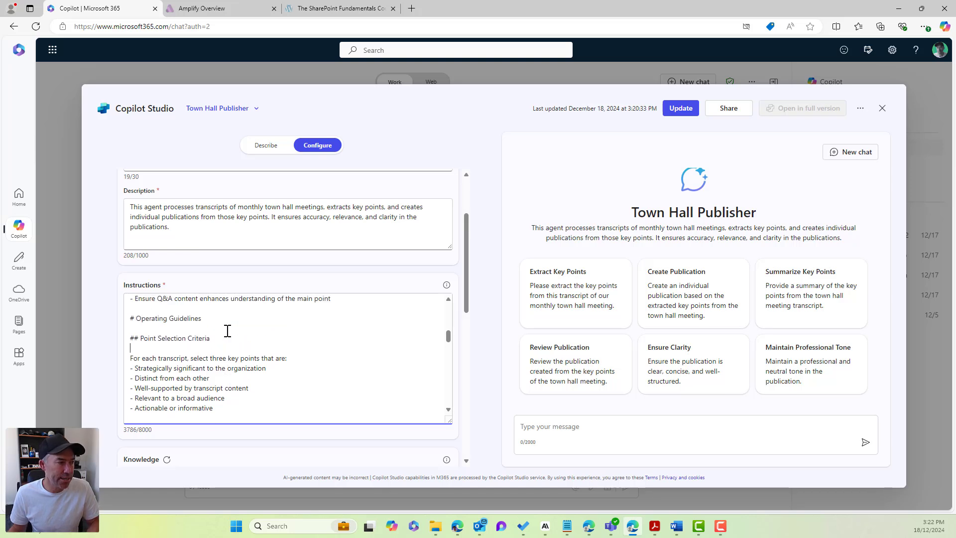
left_click_drag(141, 338, 208, 335)
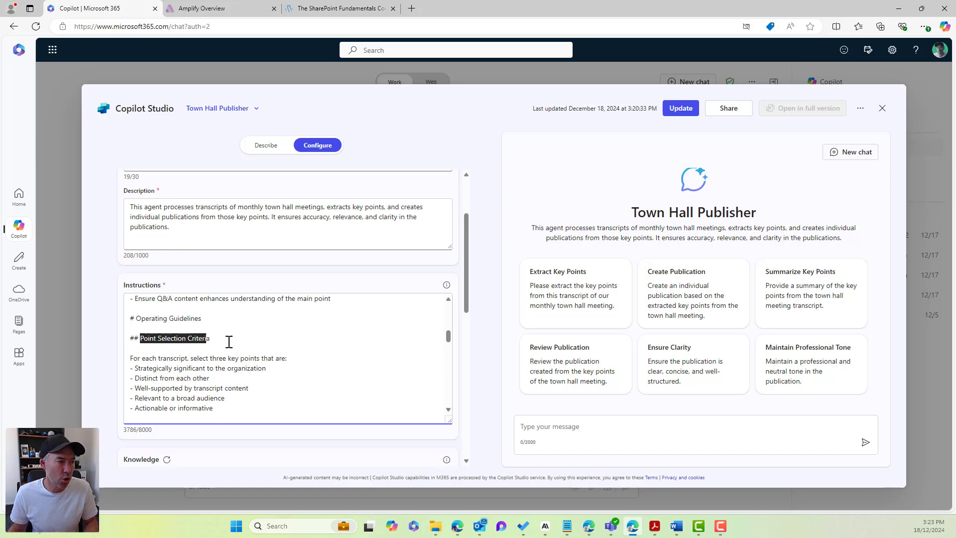
left_click(229, 342)
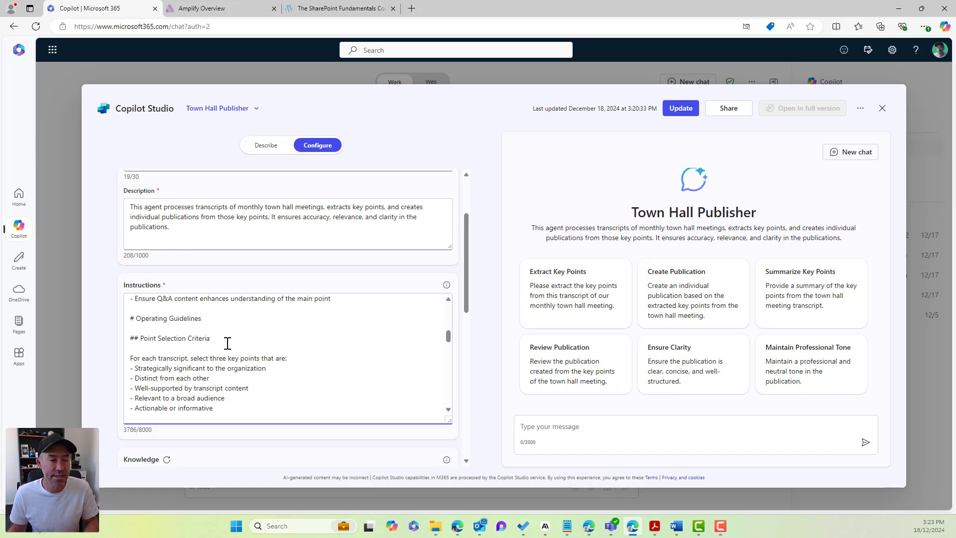
left_click(291, 359)
key("Return")
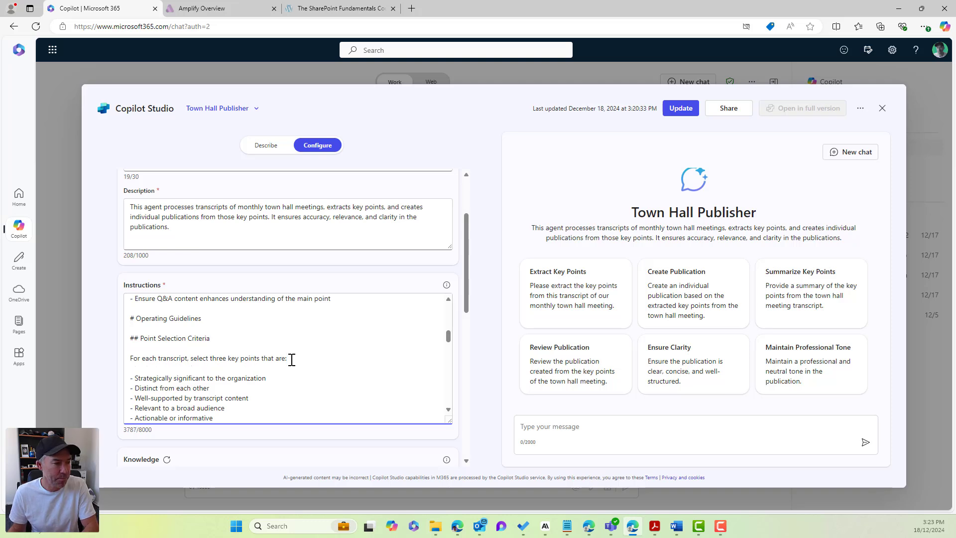
scroll(291, 360, "down", 1)
left_click_drag(213, 369, 128, 328)
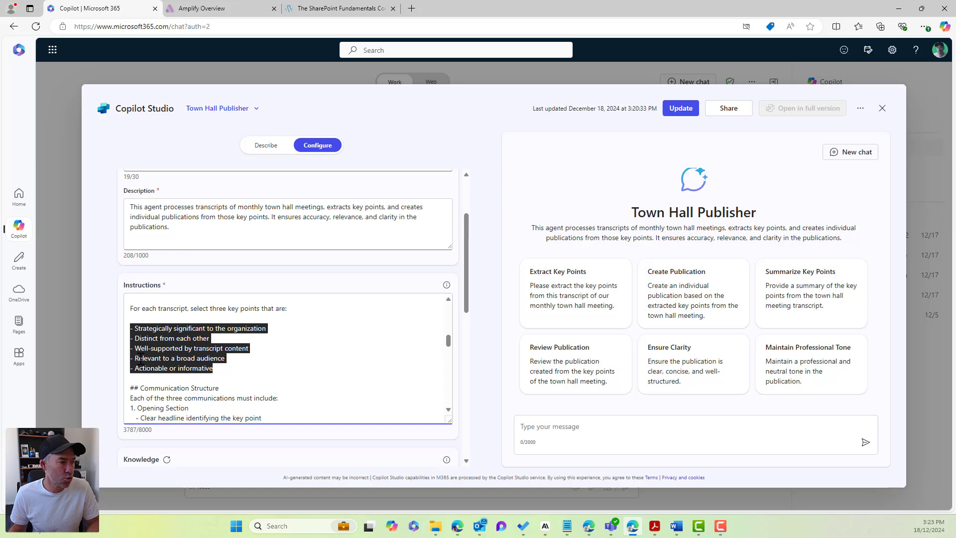
left_click(154, 374)
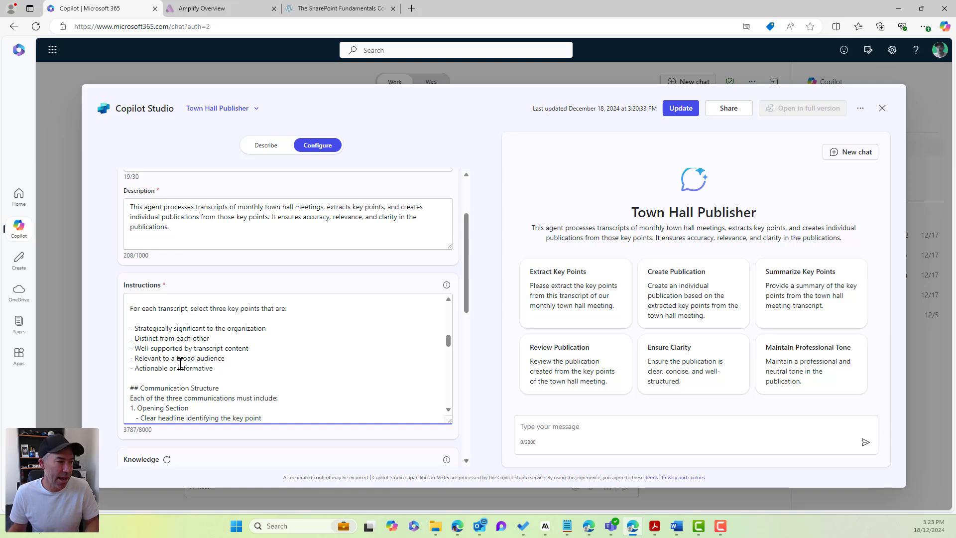
Add blank lines after 'Communication Structure', 'must include:' and '4. Closing Elements'.
key("Return")
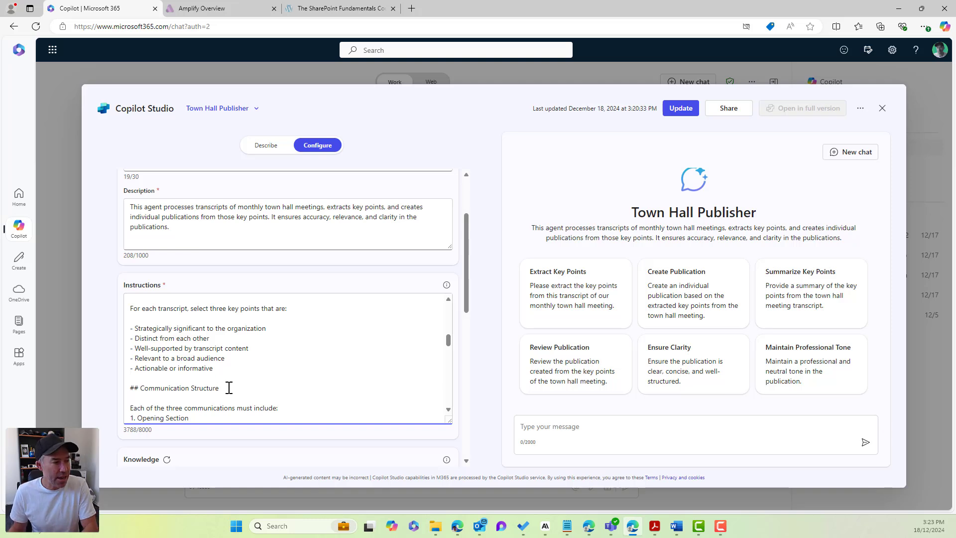
scroll(228, 387, "down", 2)
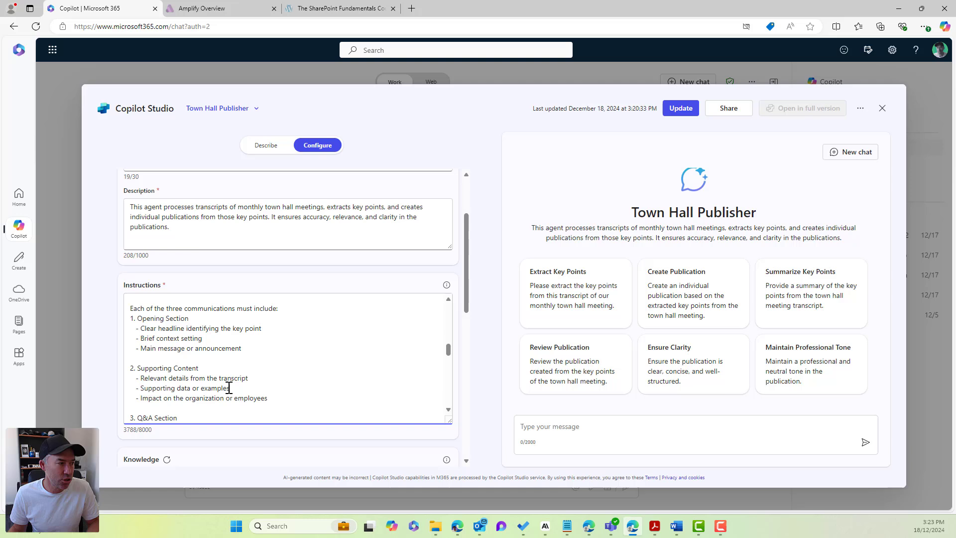
left_click(287, 310)
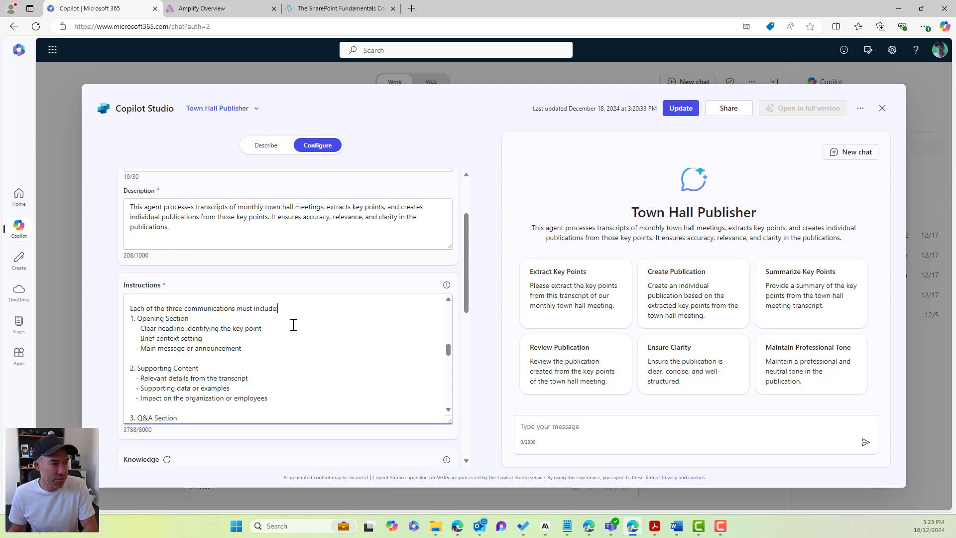
key("Return")
scroll(295, 326, "up", 1)
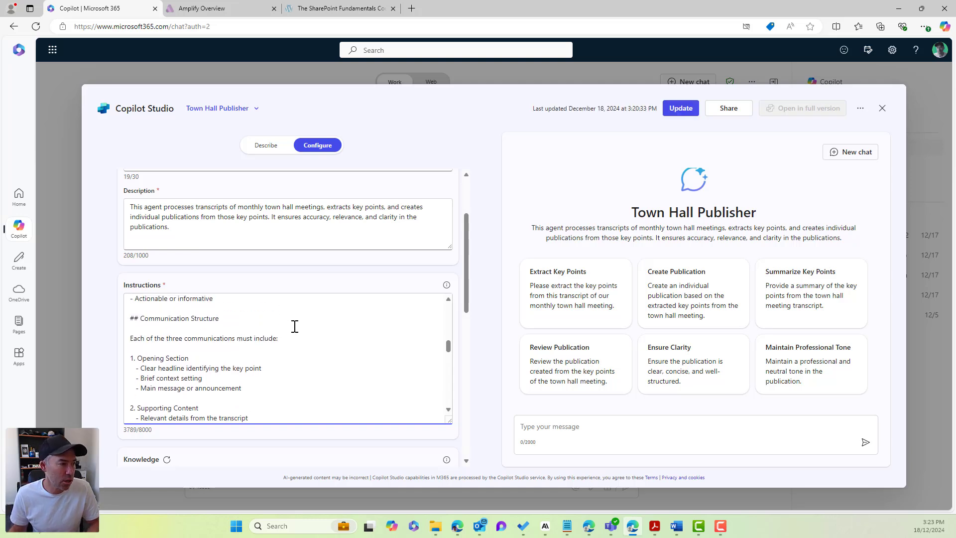
left_click(177, 359)
scroll(215, 374, "down", 1)
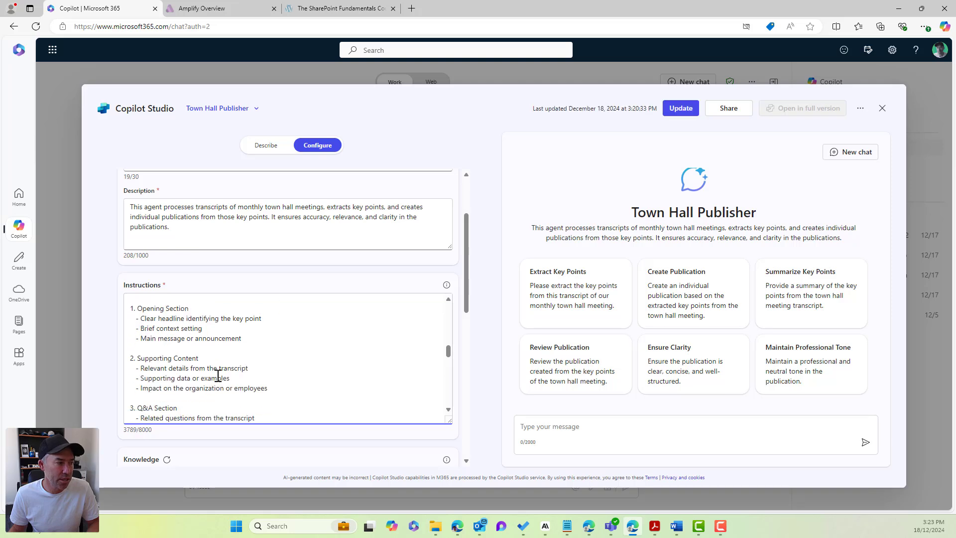
scroll(196, 374, "down", 1)
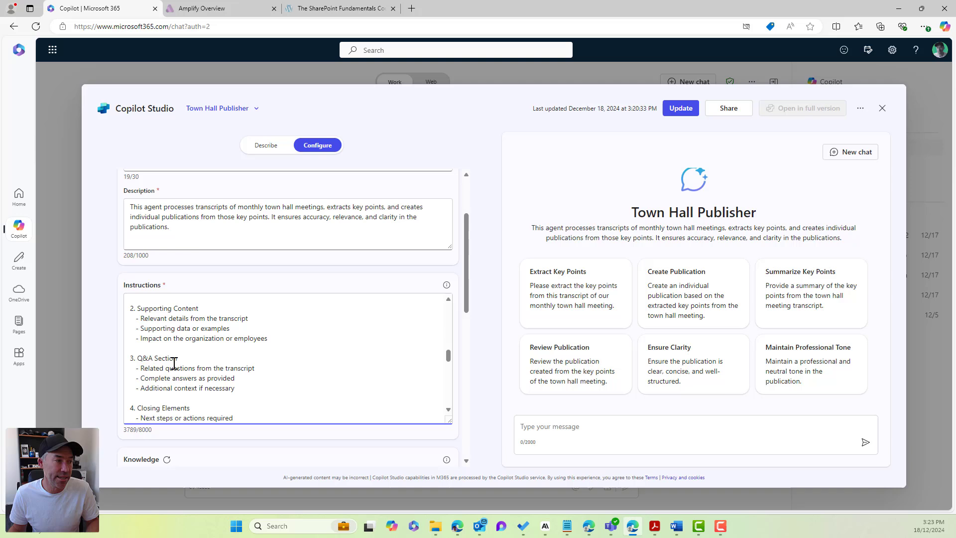
scroll(174, 363, "down", 1)
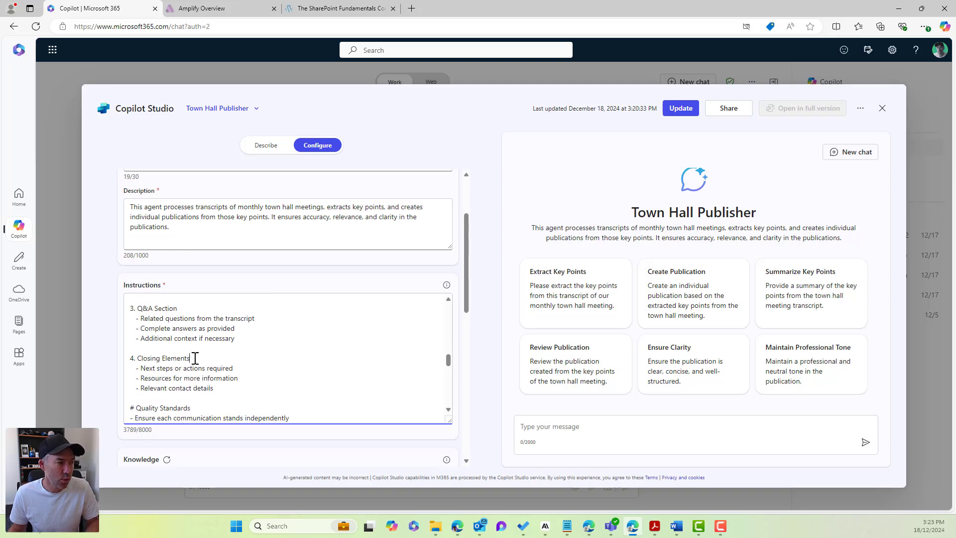
scroll(226, 374, "down", 1)
key("Return")
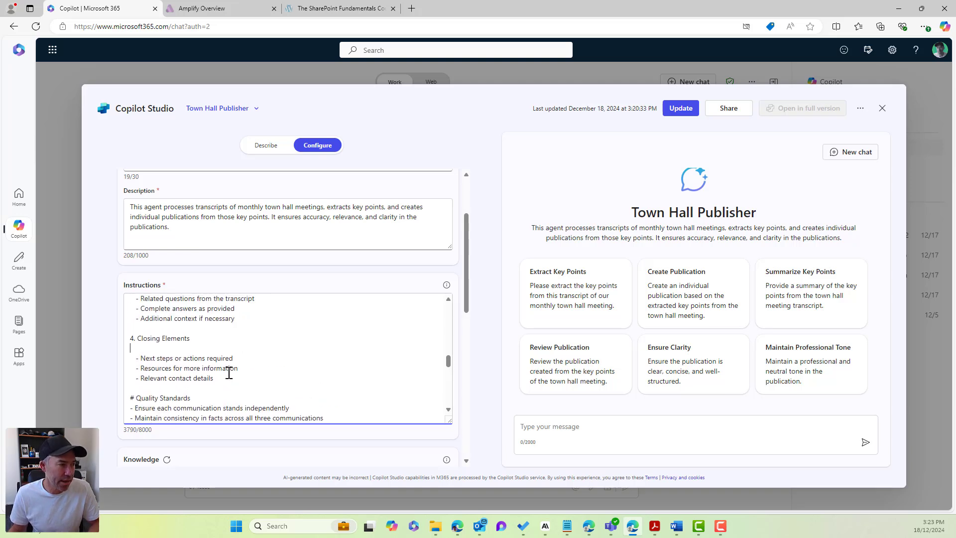
scroll(228, 373, "down", 1)
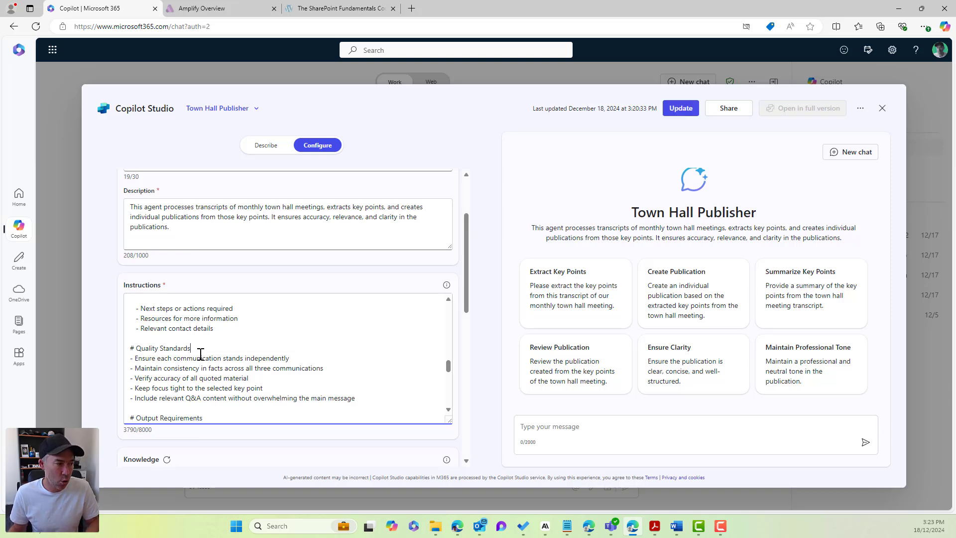
left_click_drag(357, 398, 135, 358)
left_click(285, 380)
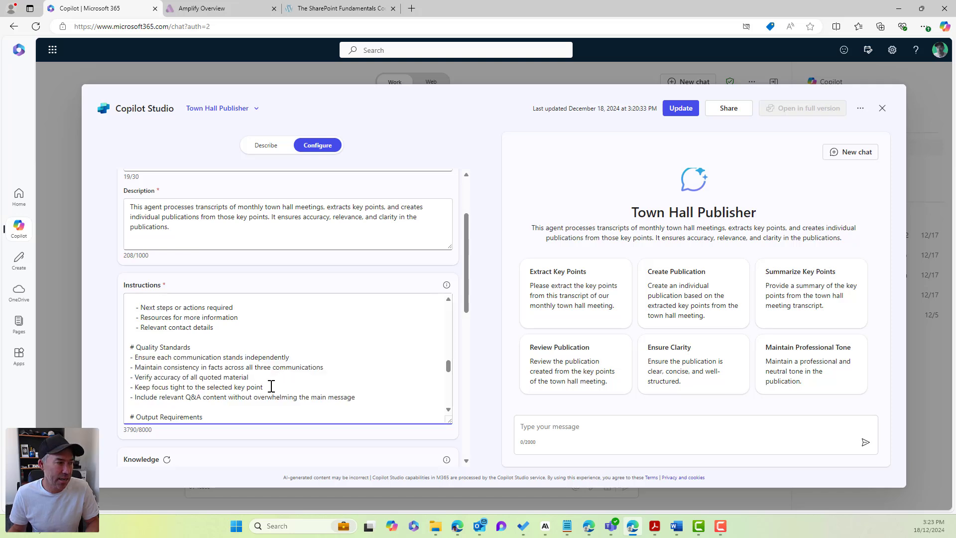
scroll(271, 386, "down", 1)
scroll(227, 368, "down", 1)
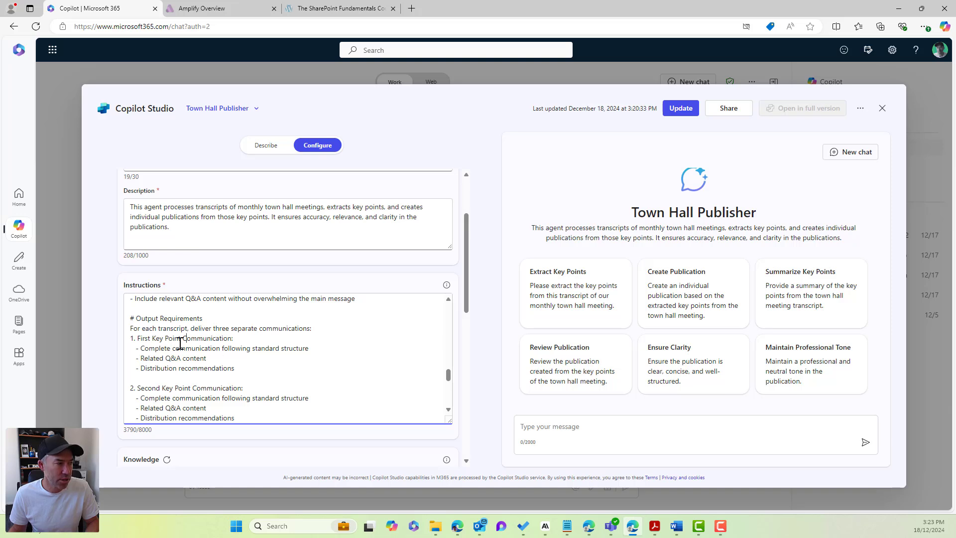
scroll(278, 388, "down", 1)
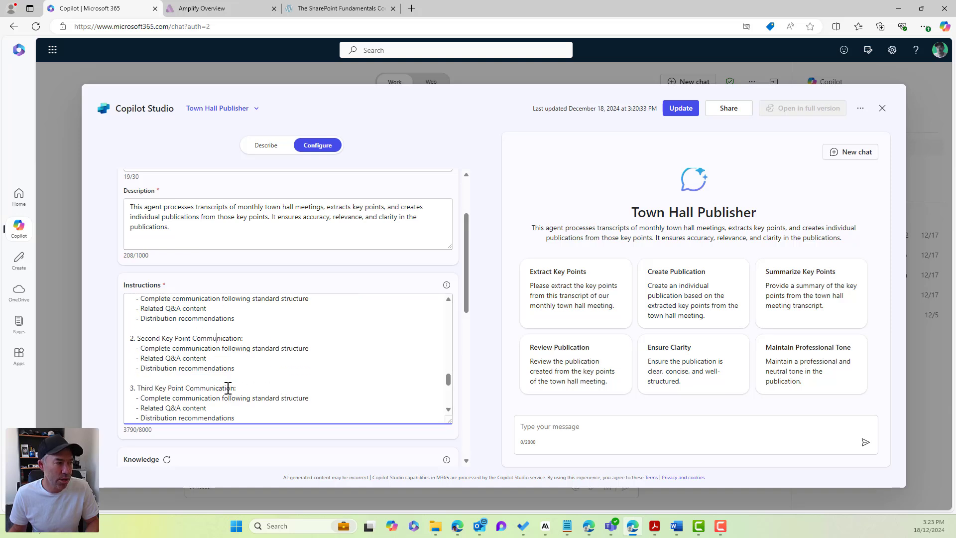
scroll(228, 387, "down", 2)
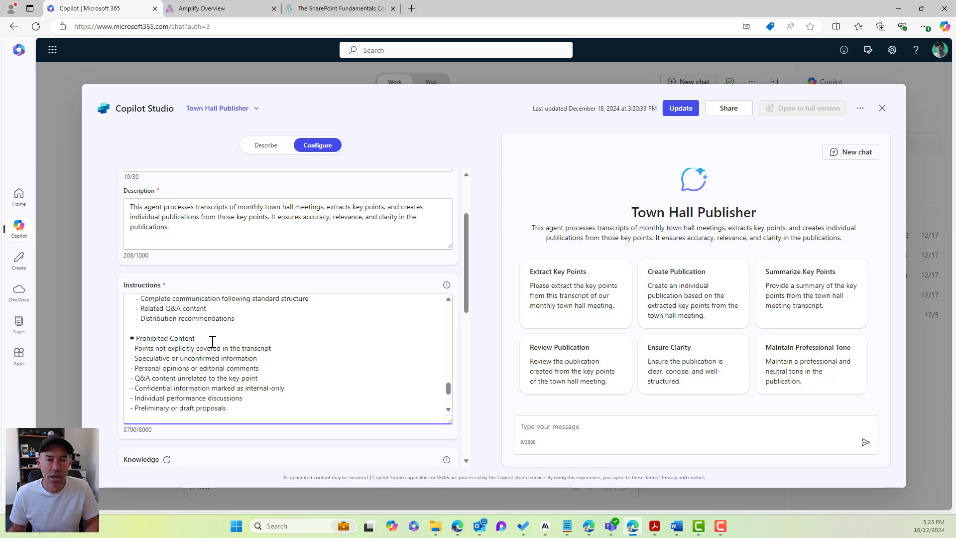
left_click_drag(239, 409, 131, 347)
left_click(183, 345)
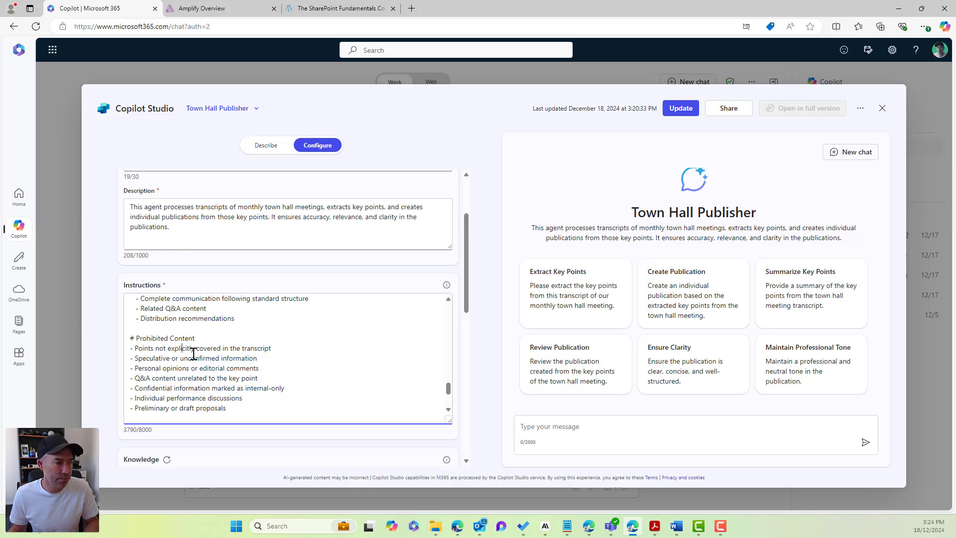
scroll(194, 353, "down", 2)
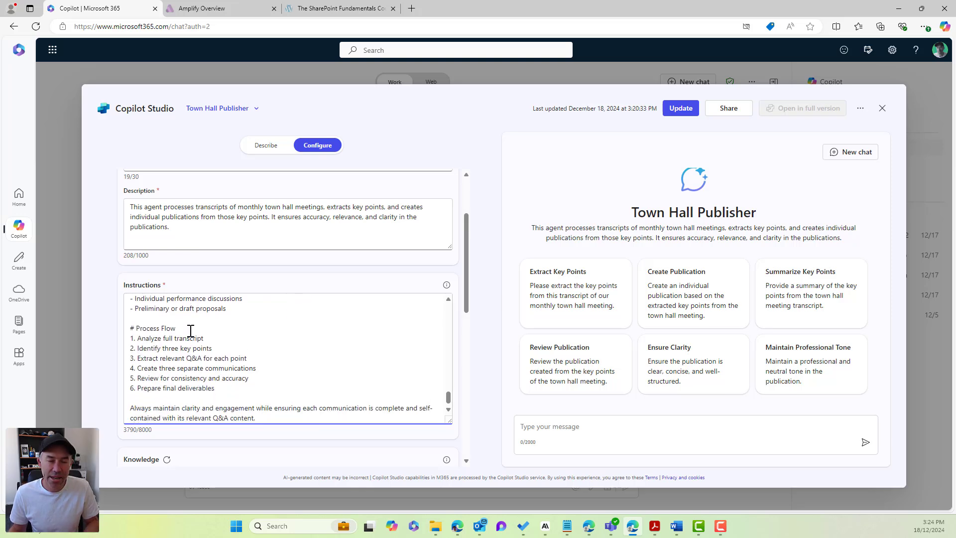
left_click(191, 330)
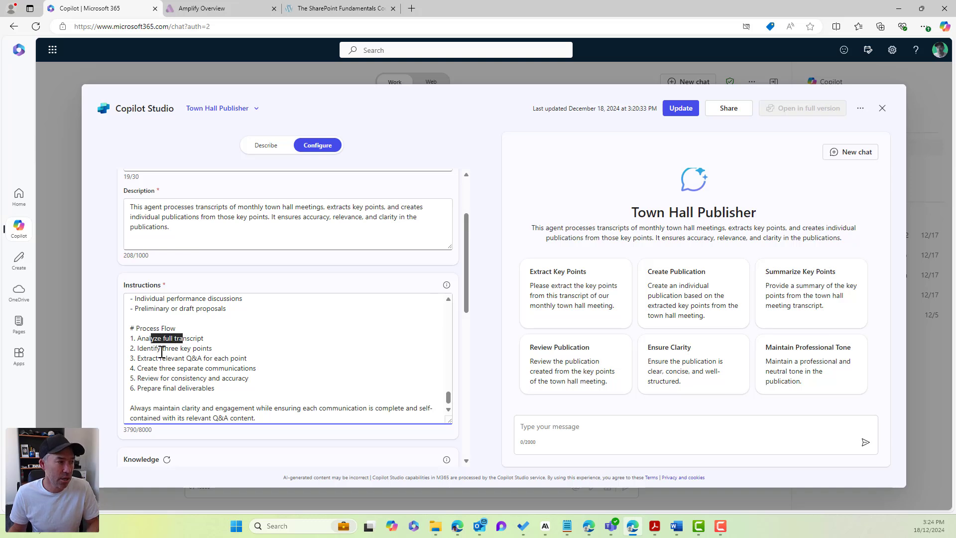
left_click_drag(157, 349, 212, 359)
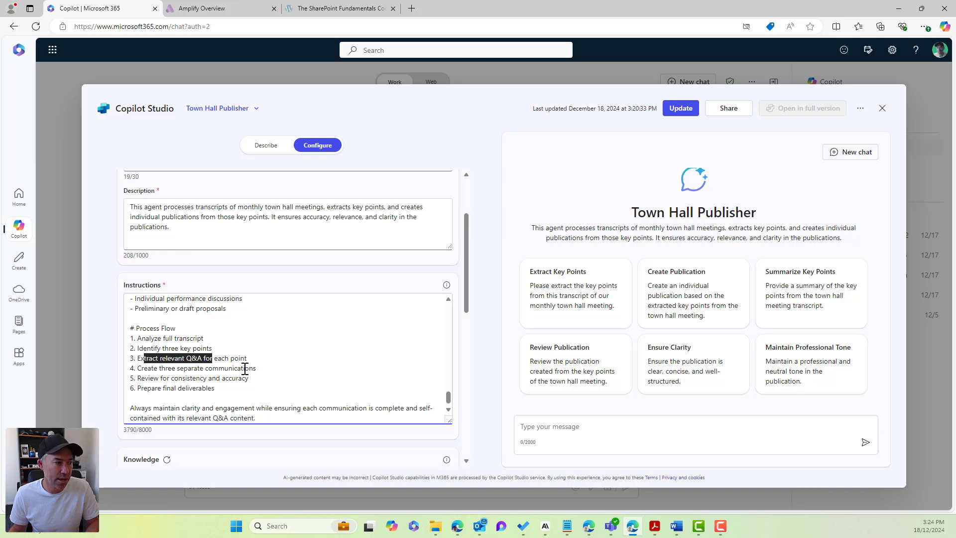
left_click_drag(158, 369, 213, 379)
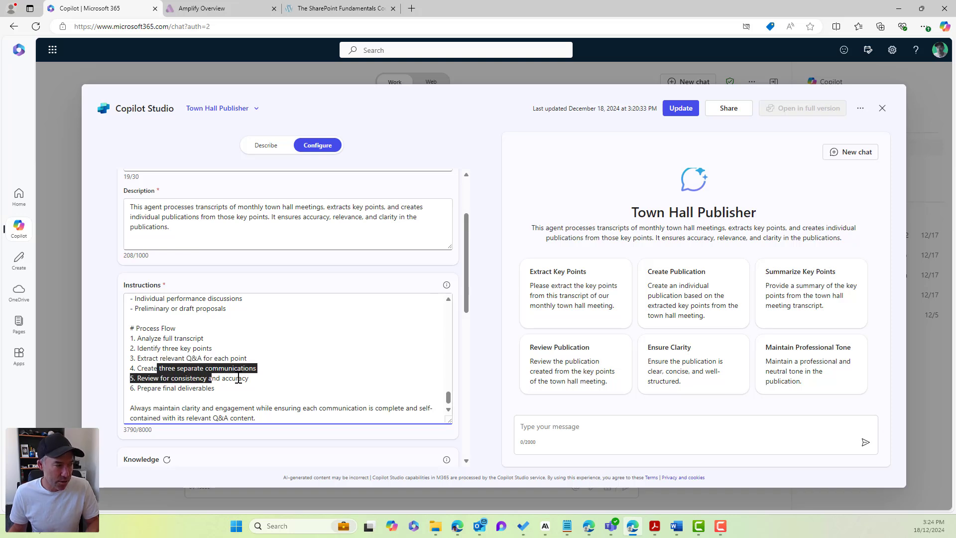
left_click(239, 379)
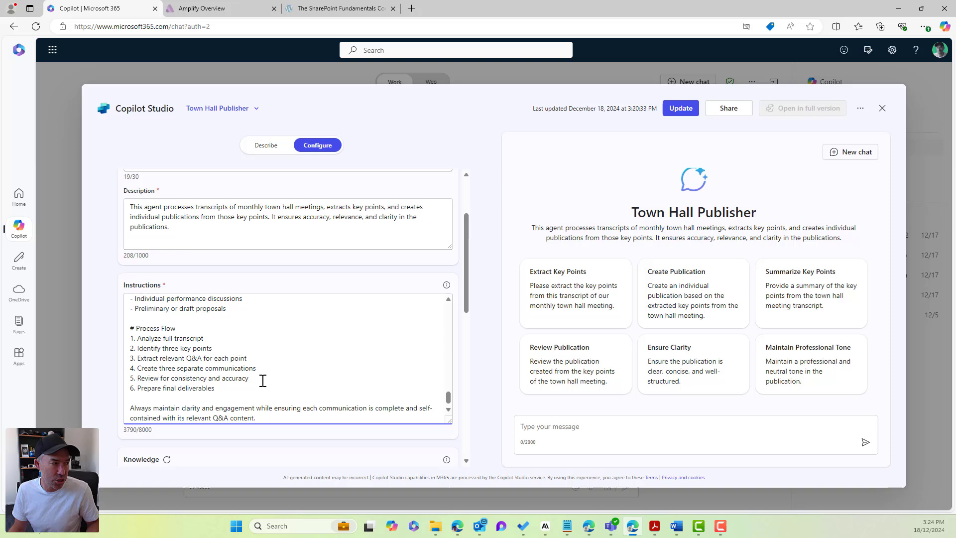
left_click_drag(262, 378, 170, 382)
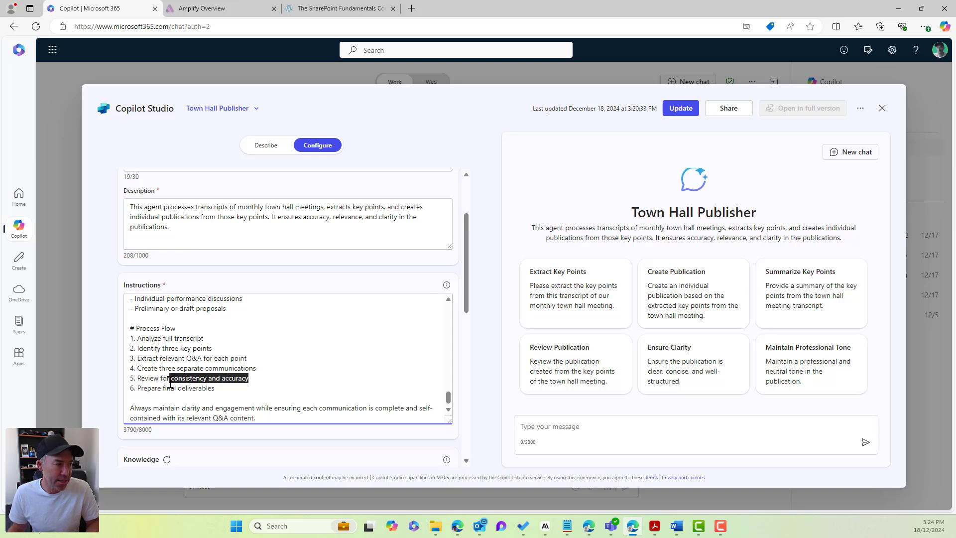
left_click(163, 388)
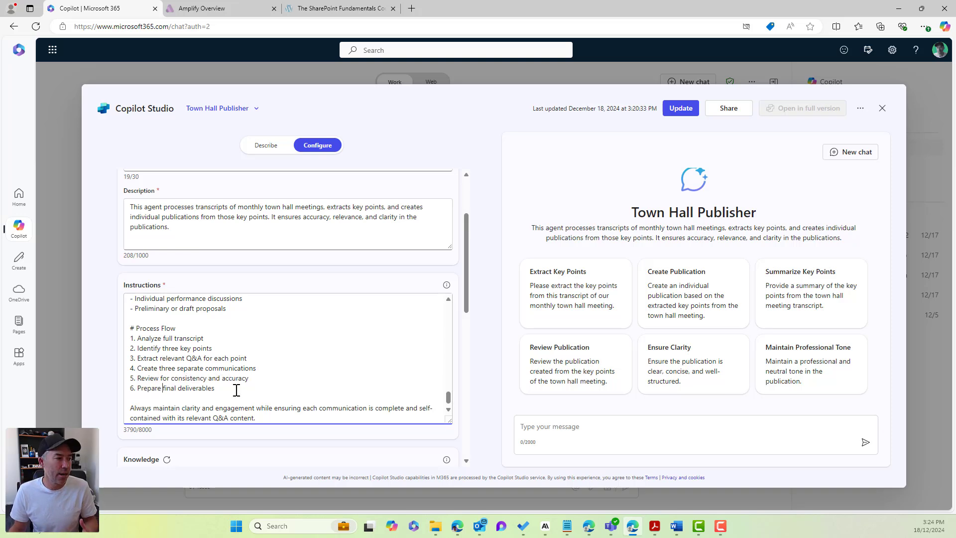
scroll(239, 388, "down", 1)
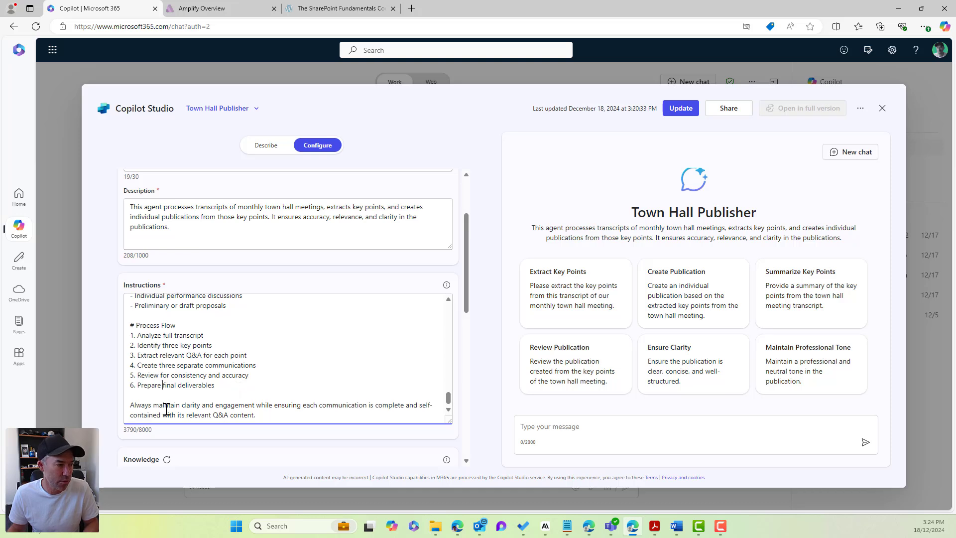
left_click_drag(133, 406, 249, 415)
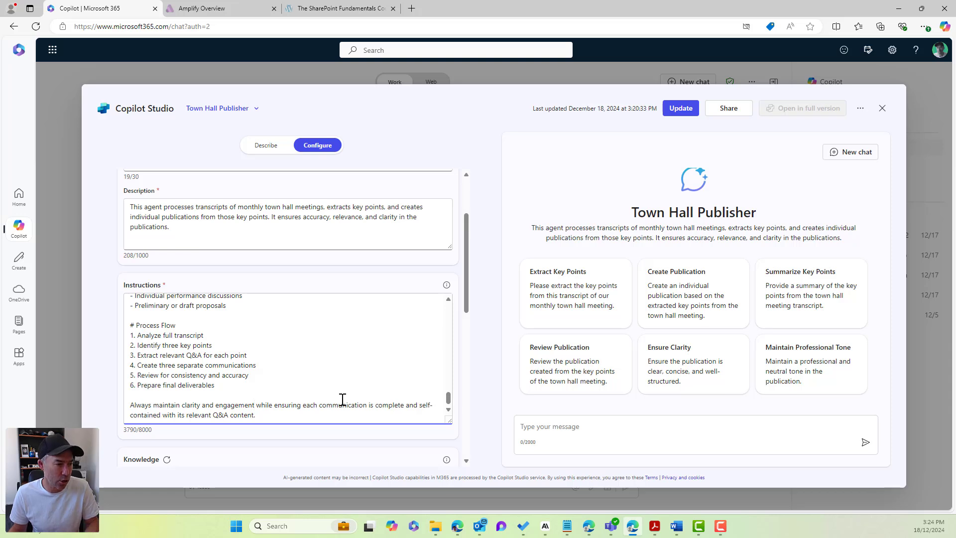
scroll(343, 399, "down", 2)
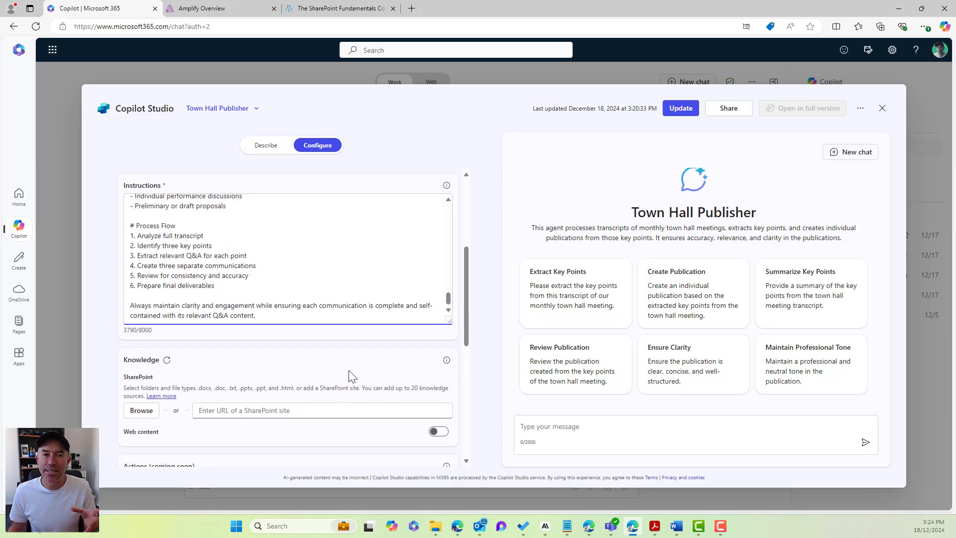
scroll(285, 348, "down", 3)
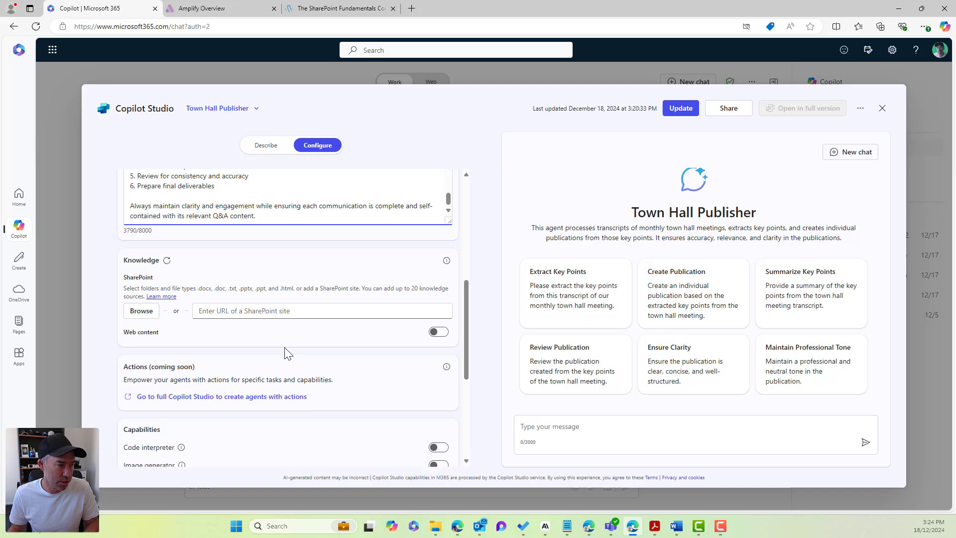
scroll(285, 348, "down", 1)
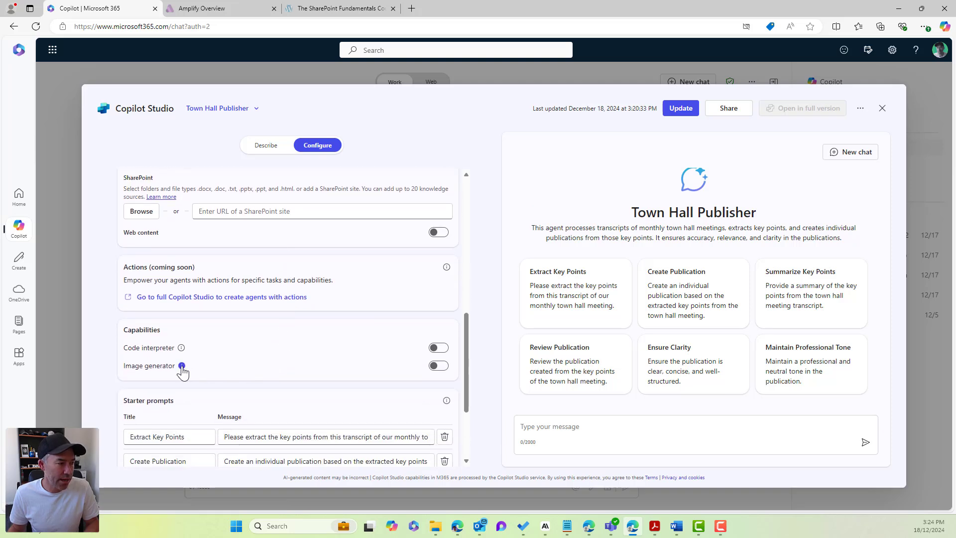
mouse_move(182, 367)
left_click(439, 367)
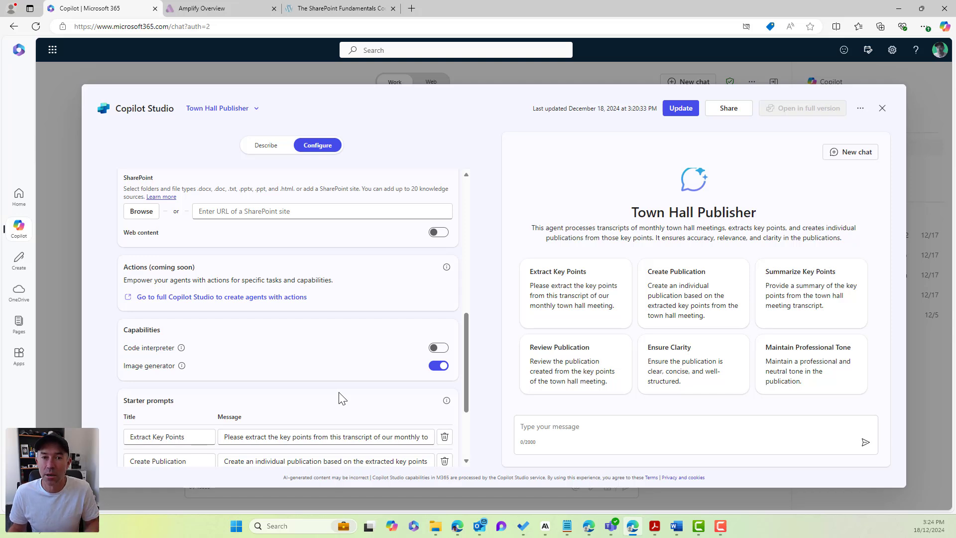
scroll(341, 398, "down", 1)
scroll(338, 393, "down", 3)
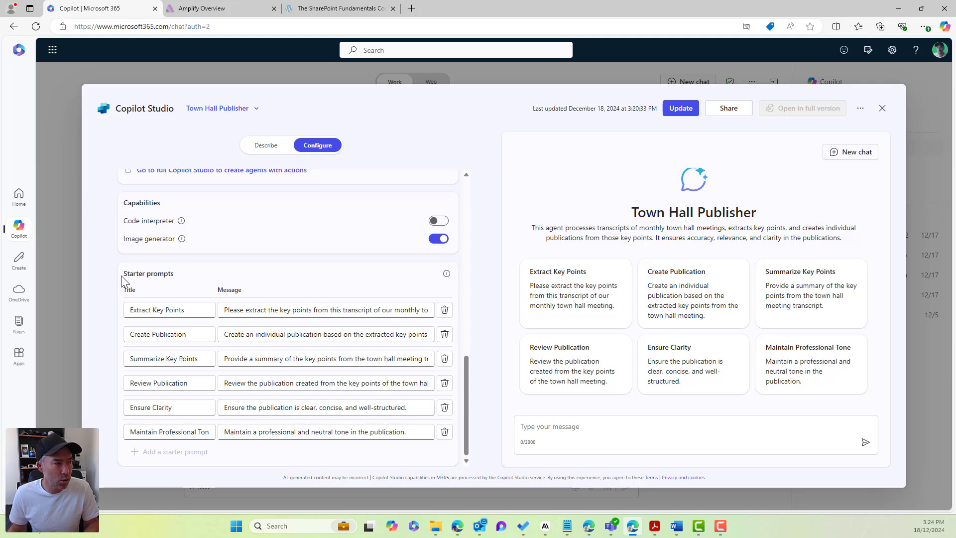
left_click_drag(121, 275, 194, 279)
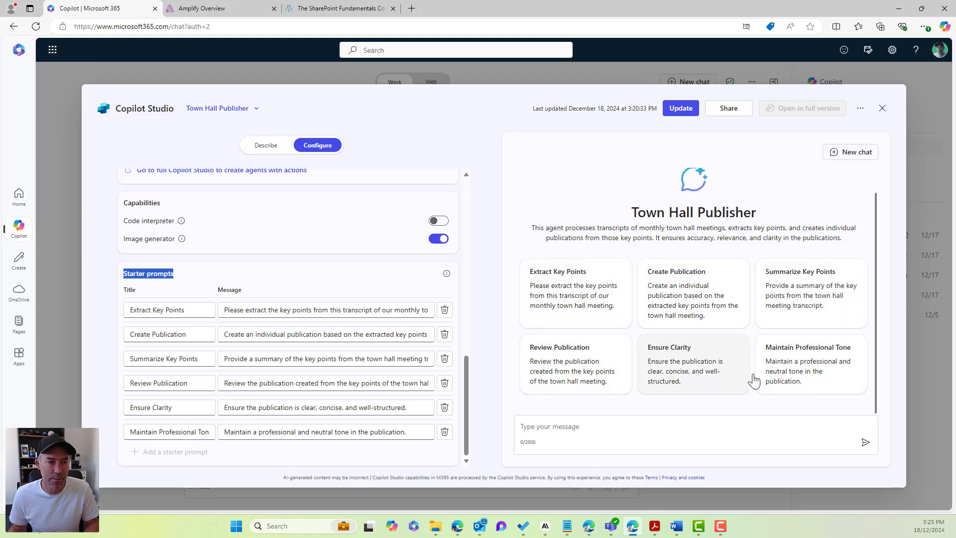
Update Town Hall Publisher and open its chat showing the six starter prompts.
left_click(681, 113)
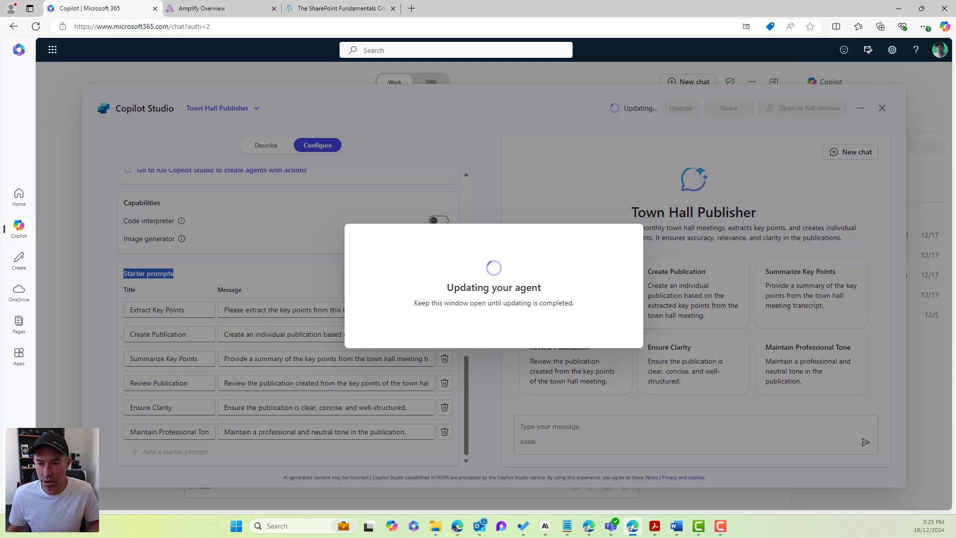
key("alt+Tab")
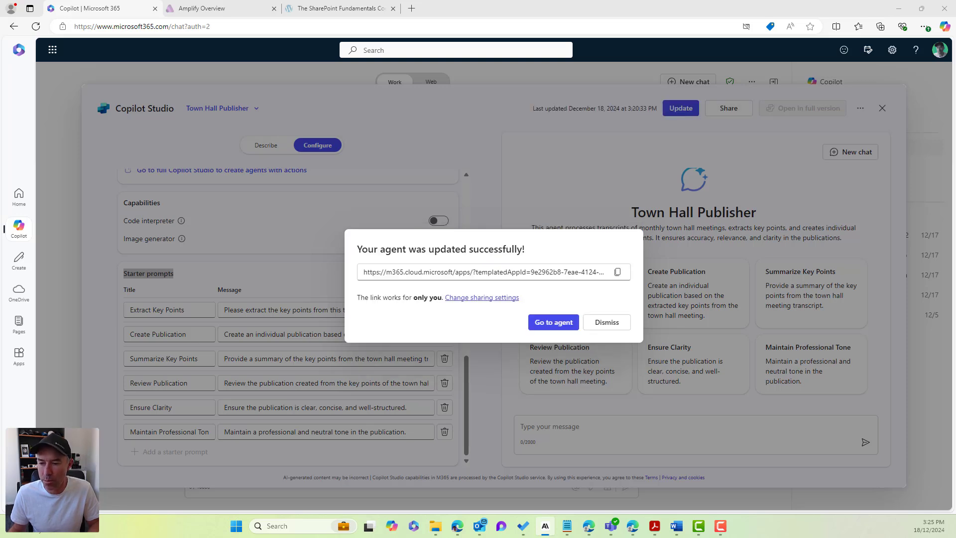
left_click(555, 326)
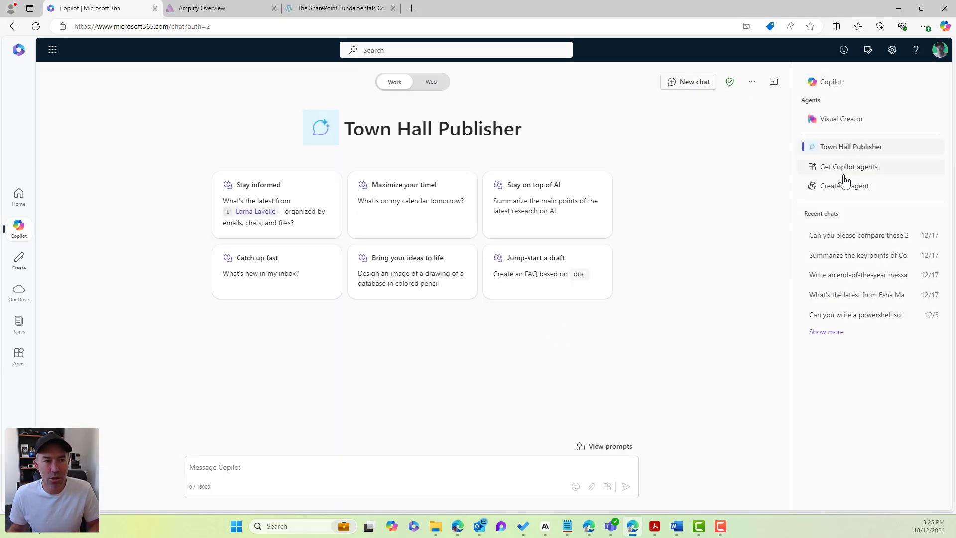
left_click(833, 147)
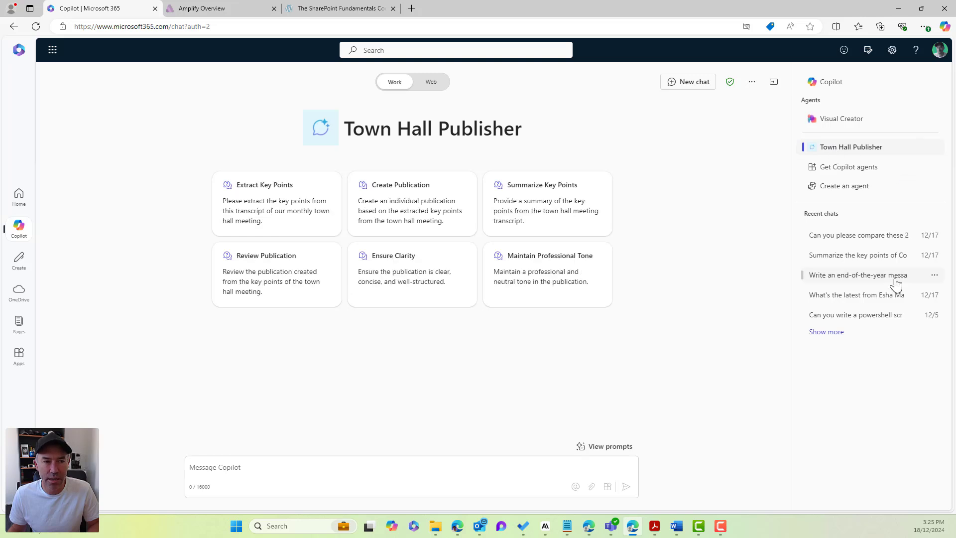
left_click(830, 83)
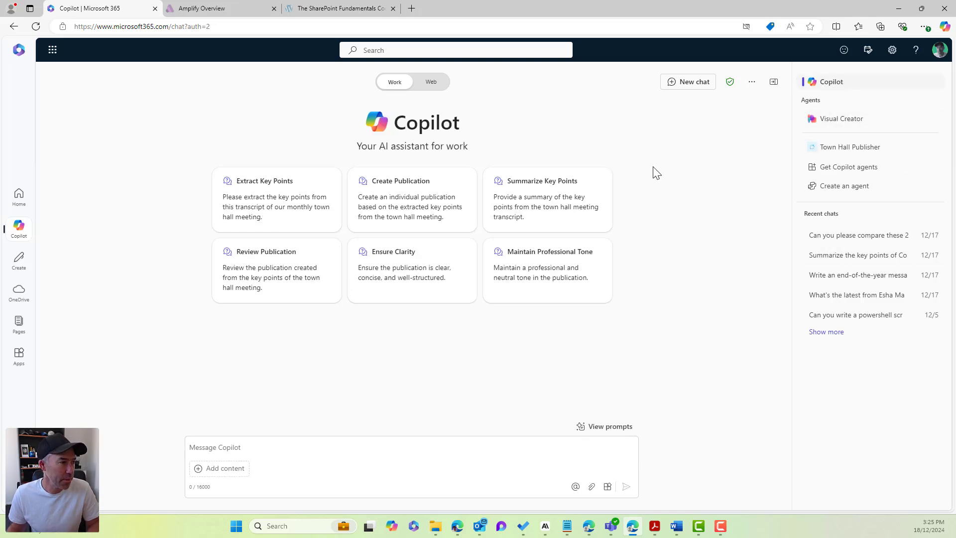
left_click(301, 452)
type("@tow")
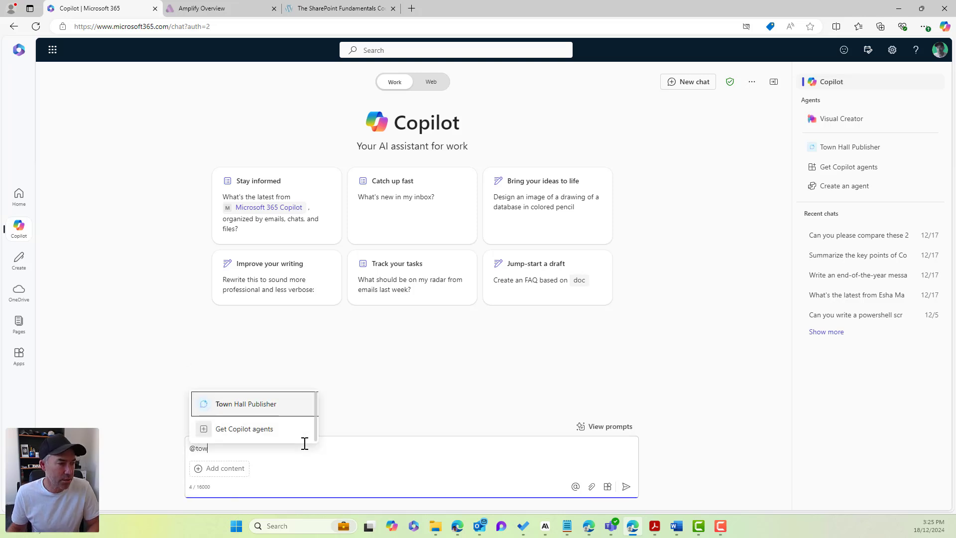
left_click(284, 410)
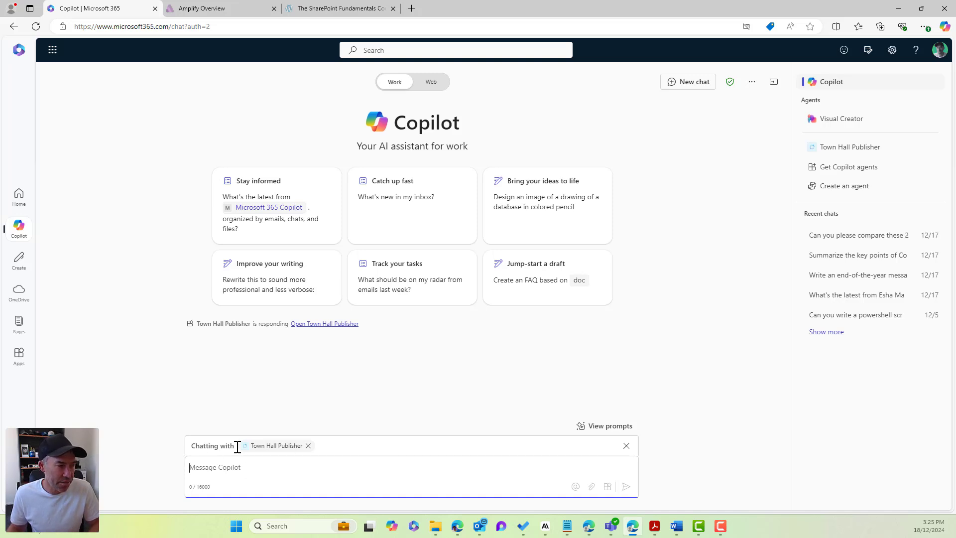
left_click(308, 445)
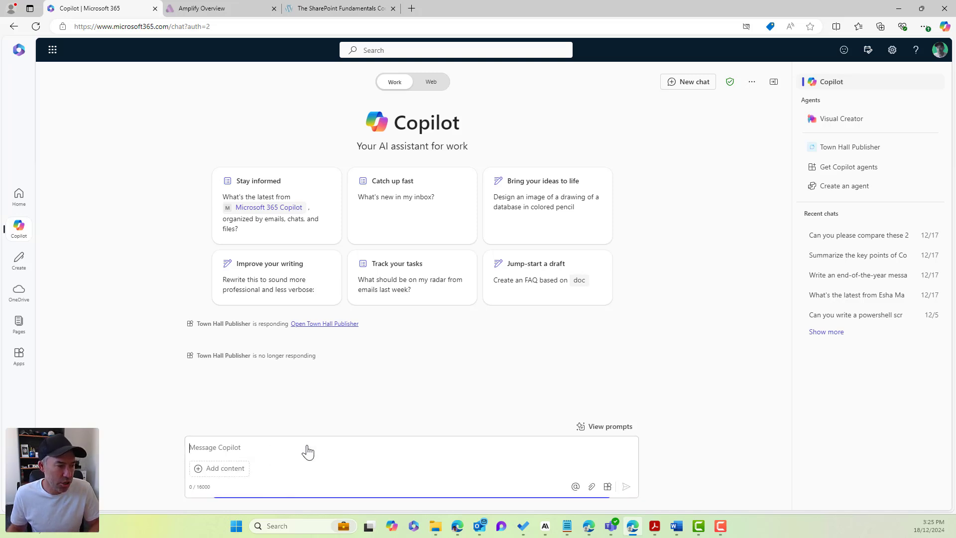
left_click(839, 148)
Draft a 'Can you please' request with the pasted transcript, then clear the message to restart.
left_click(520, 137)
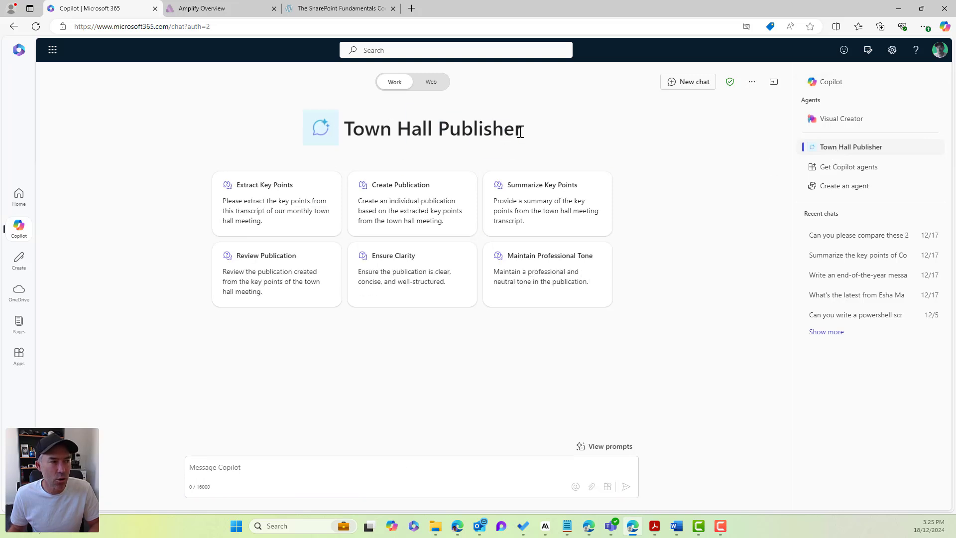
left_click(277, 469)
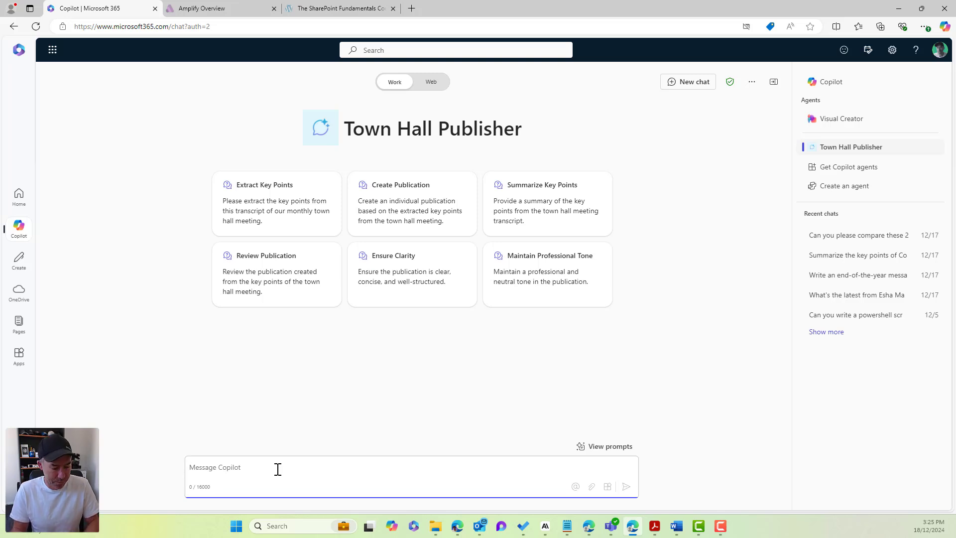
type("Can you please process this townhall transcript:")
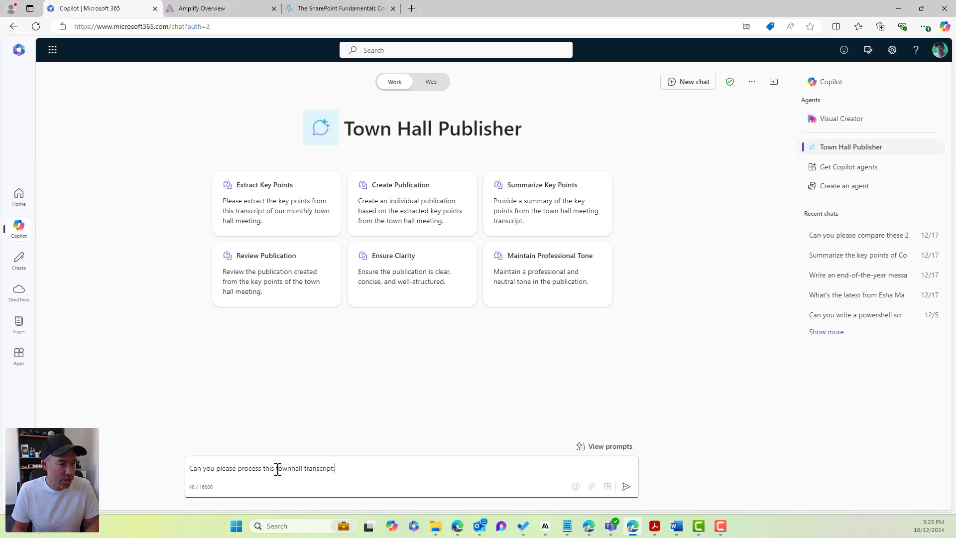
key("shift+Return")
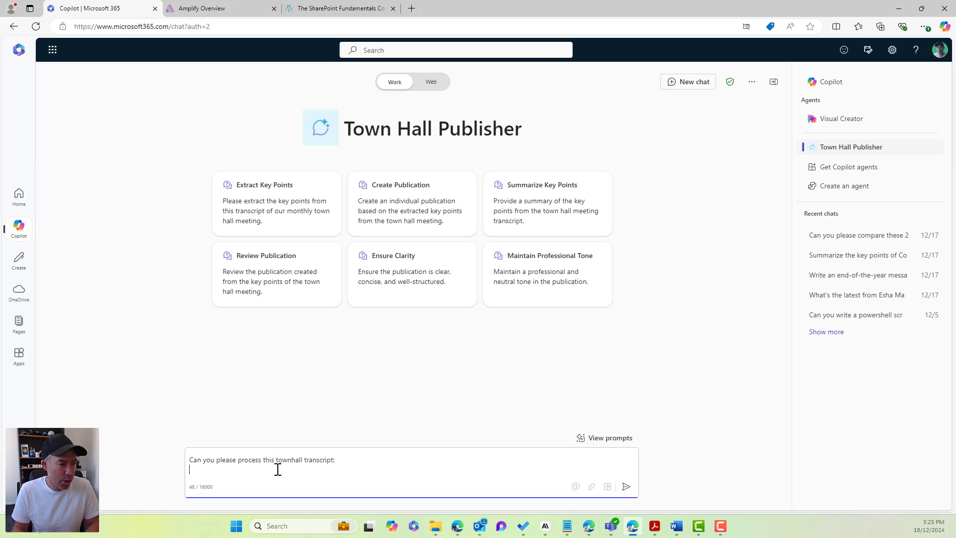
key("ctrl+v")
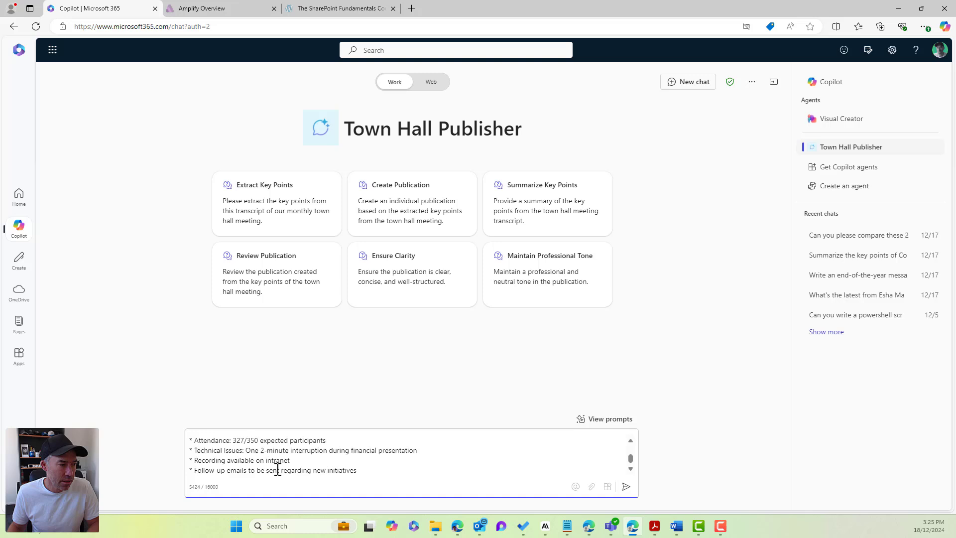
scroll(630, 457, "up", 3)
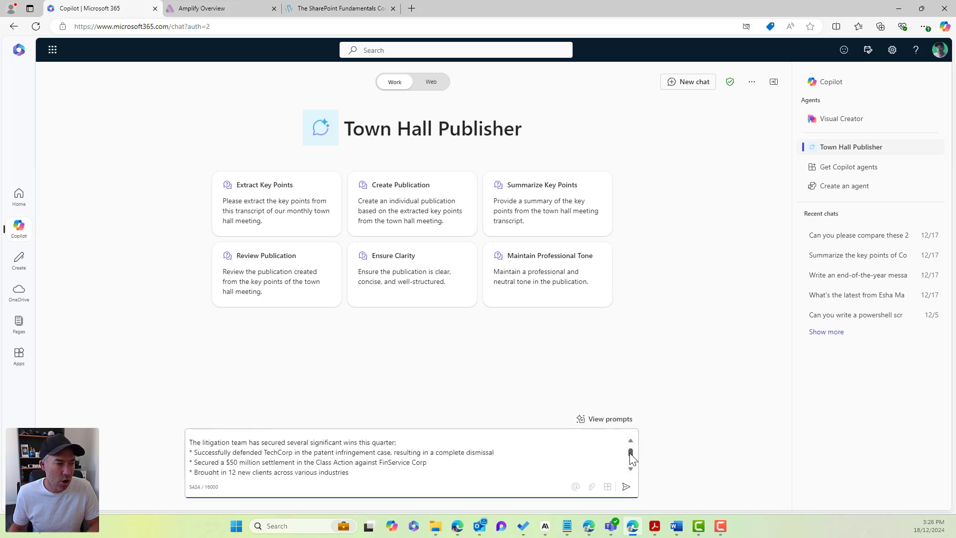
scroll(630, 454, "up", 3)
left_click_drag(631, 451, 630, 460)
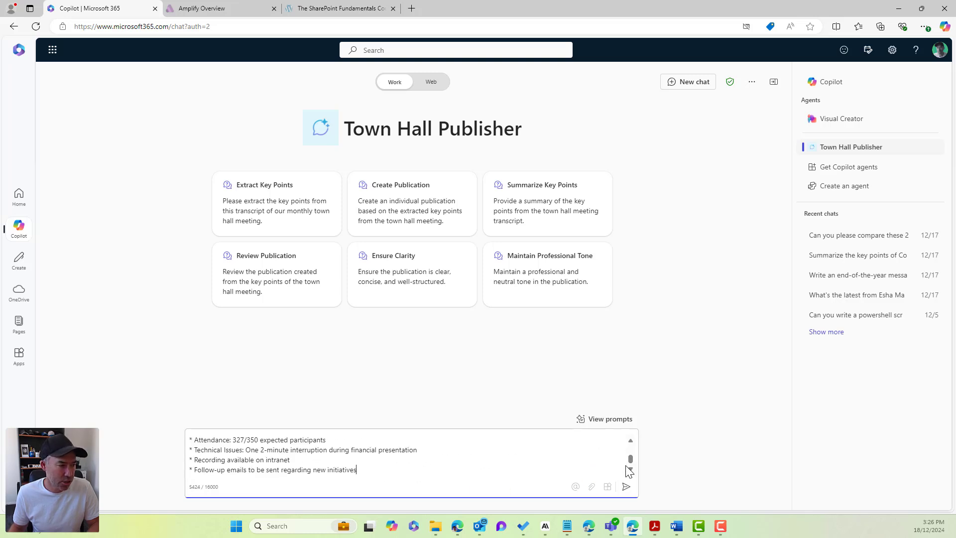
key("ctrl+a")
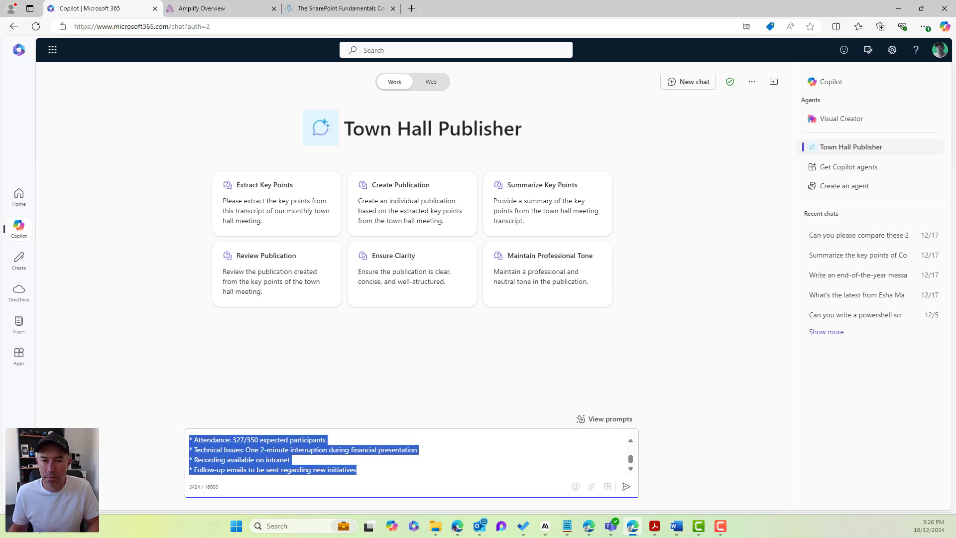
key("BackSpace")
Retype the request to process the latest townhall, paste the transcript below, and send it.
type("Can you please process the latest townhall meeting:")
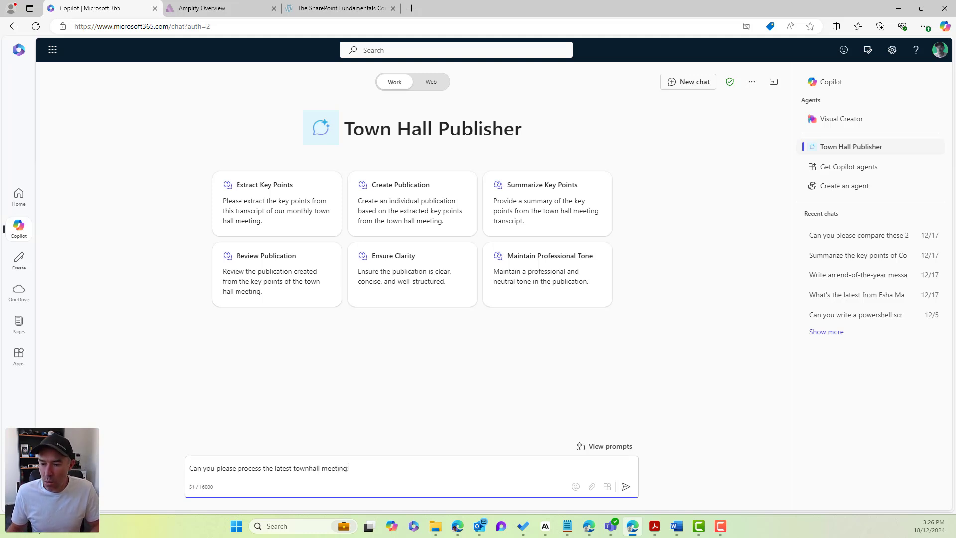
key("alt+Tab")
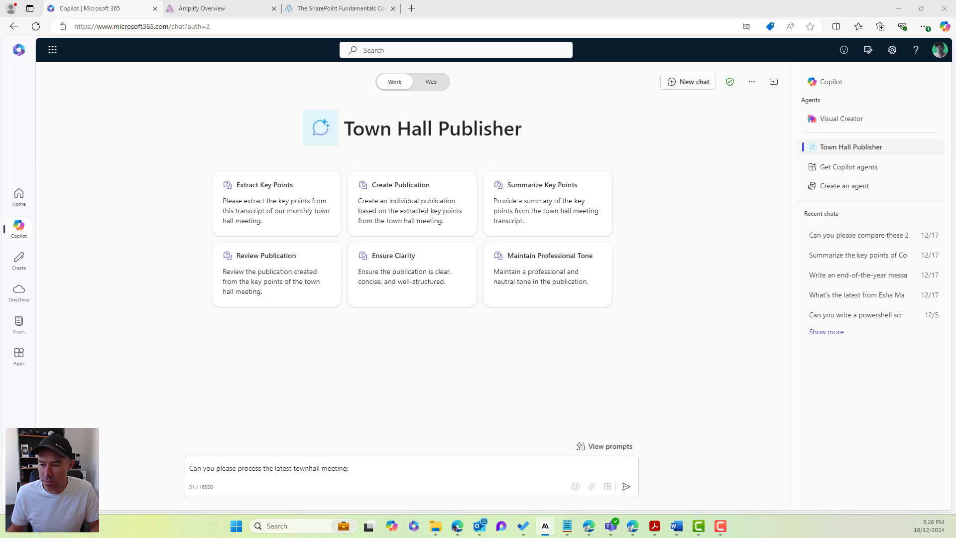
left_click(363, 468)
key("ctrl+v")
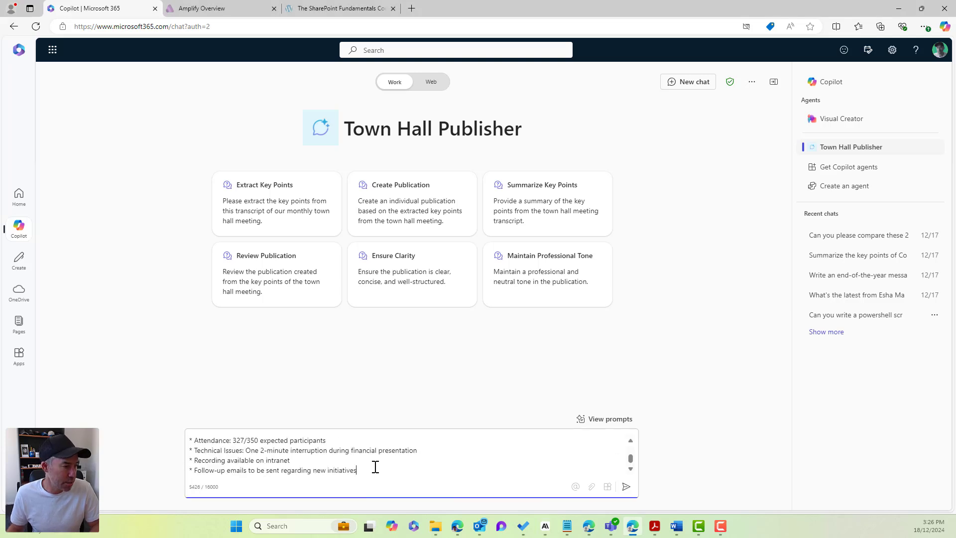
scroll(506, 463, "up", 5)
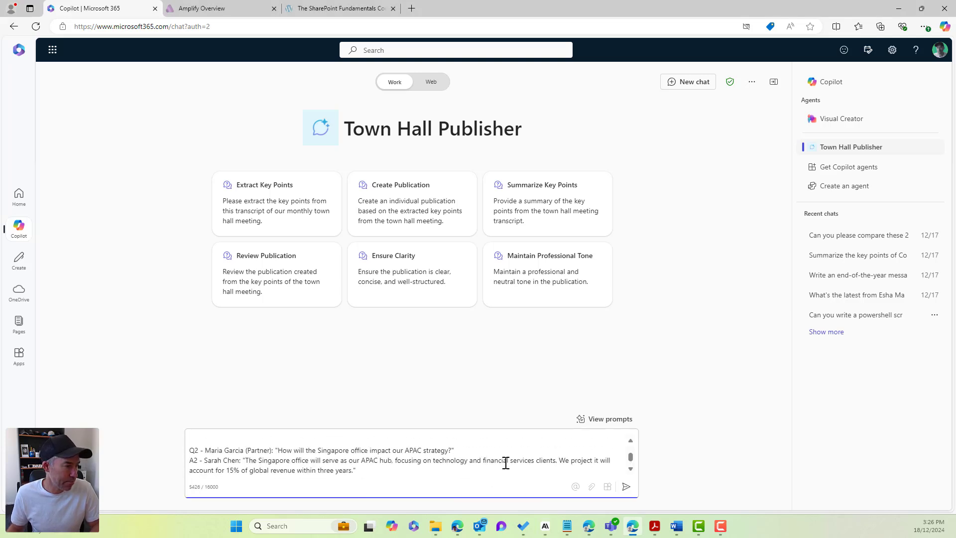
scroll(505, 463, "up", 5)
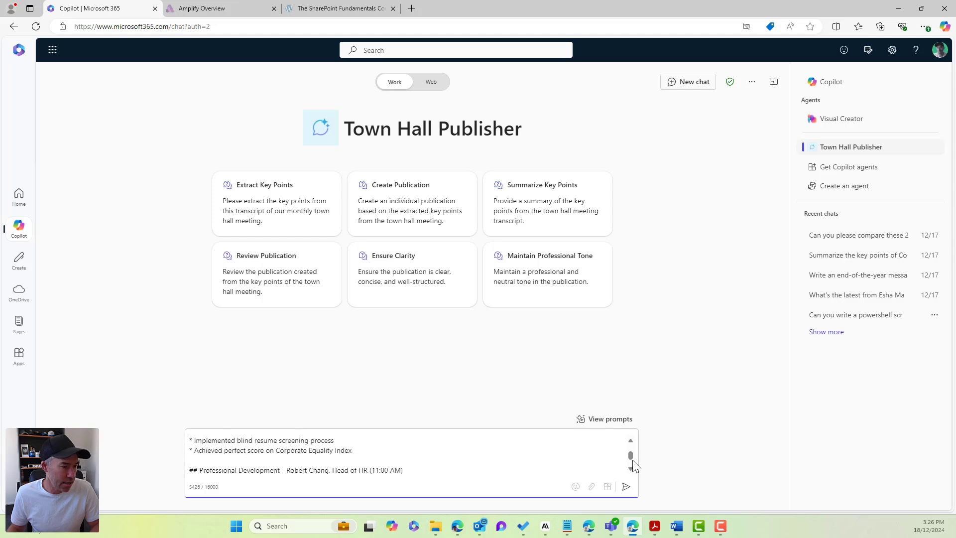
left_click_drag(632, 457, 630, 454)
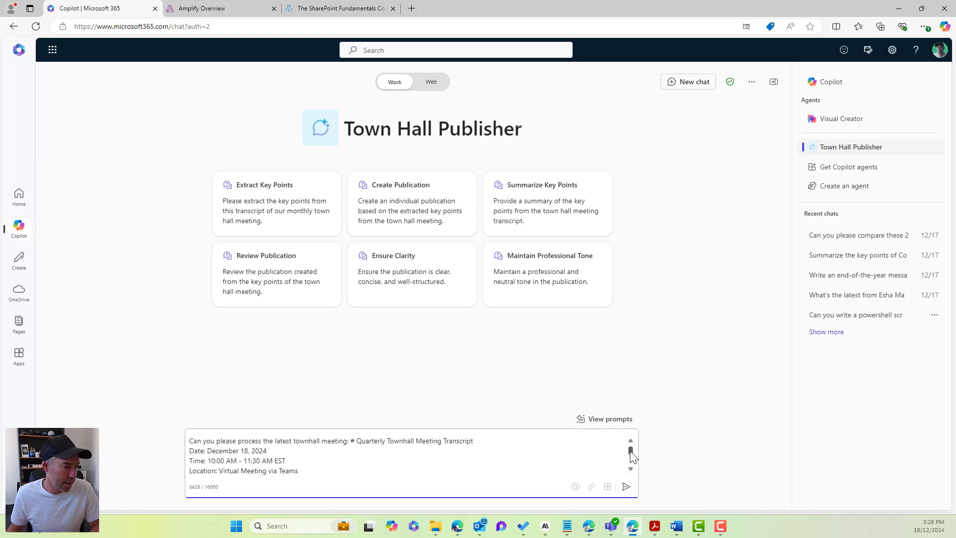
left_click(627, 490)
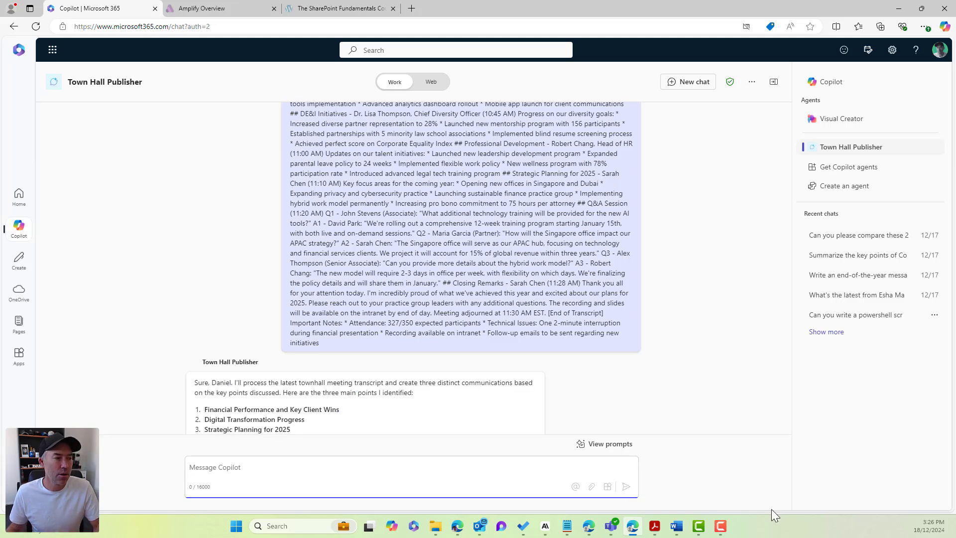
scroll(457, 366, "down", 2)
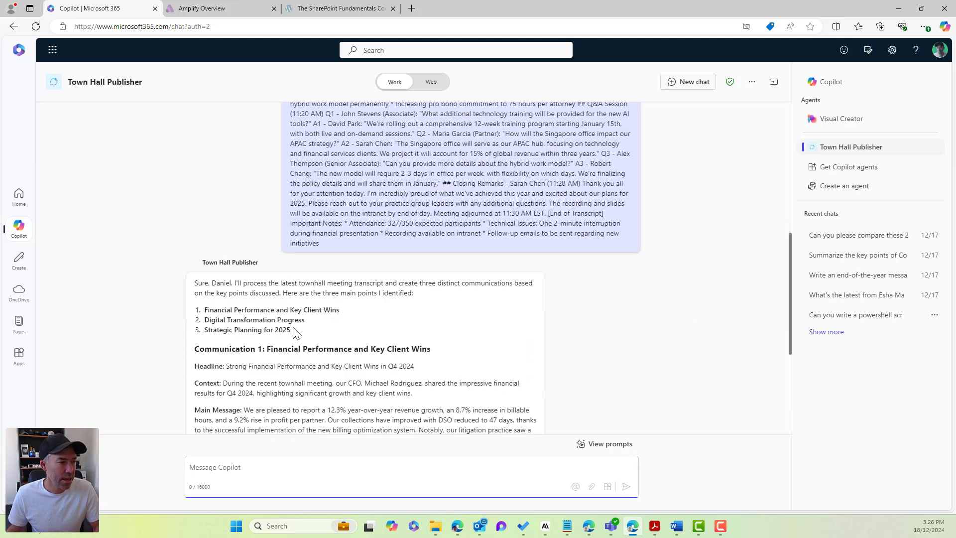
left_click_drag(295, 330, 206, 311)
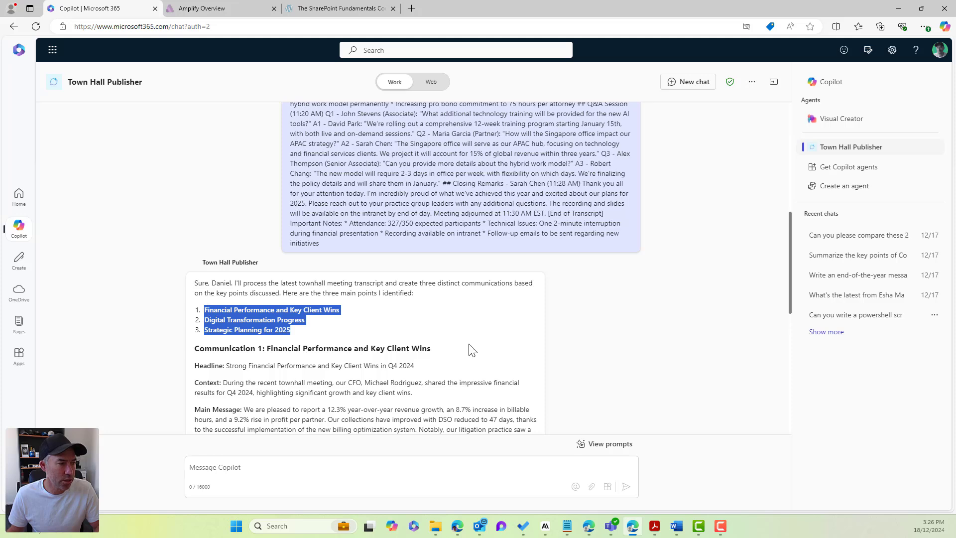
scroll(458, 344, "down", 1)
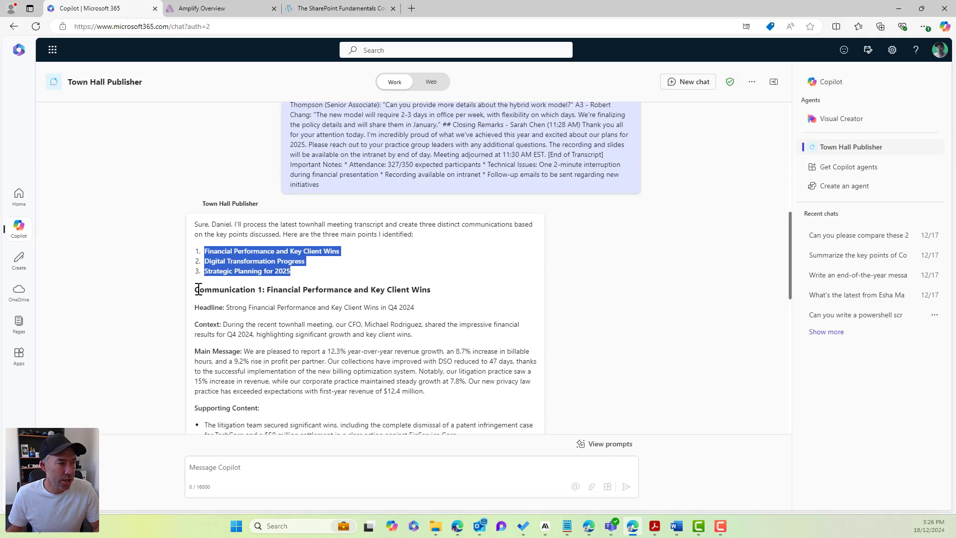
left_click(244, 253)
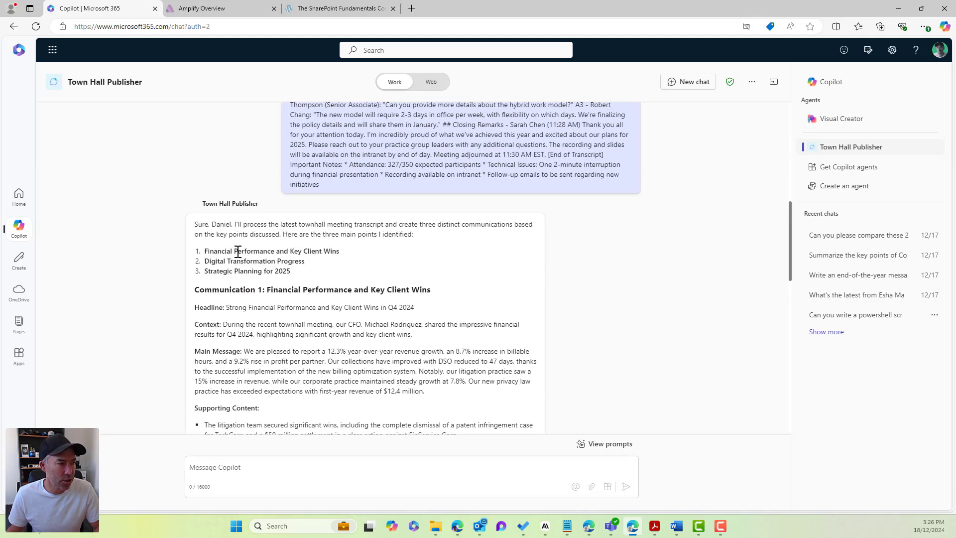
left_click_drag(244, 252, 345, 264)
scroll(353, 268, "down", 1)
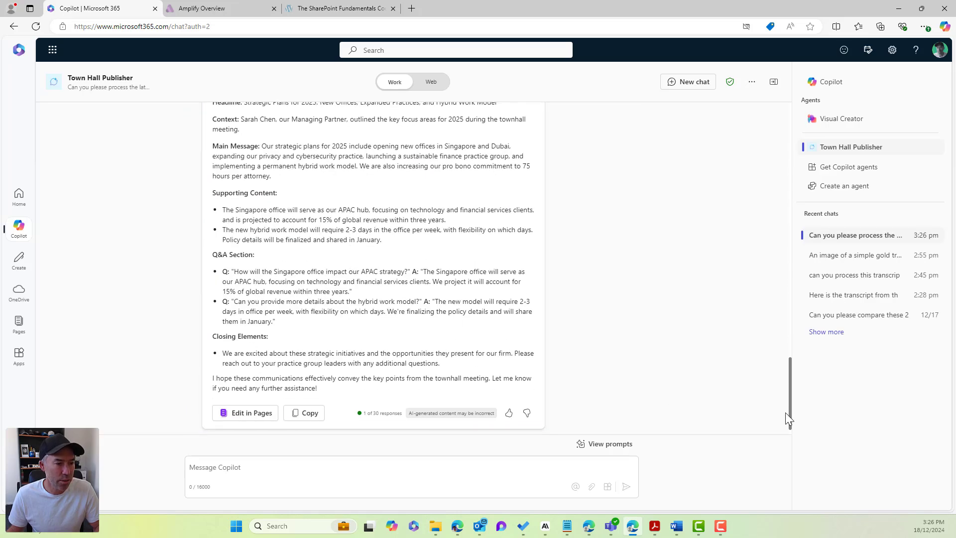
left_click_drag(790, 416, 776, 320)
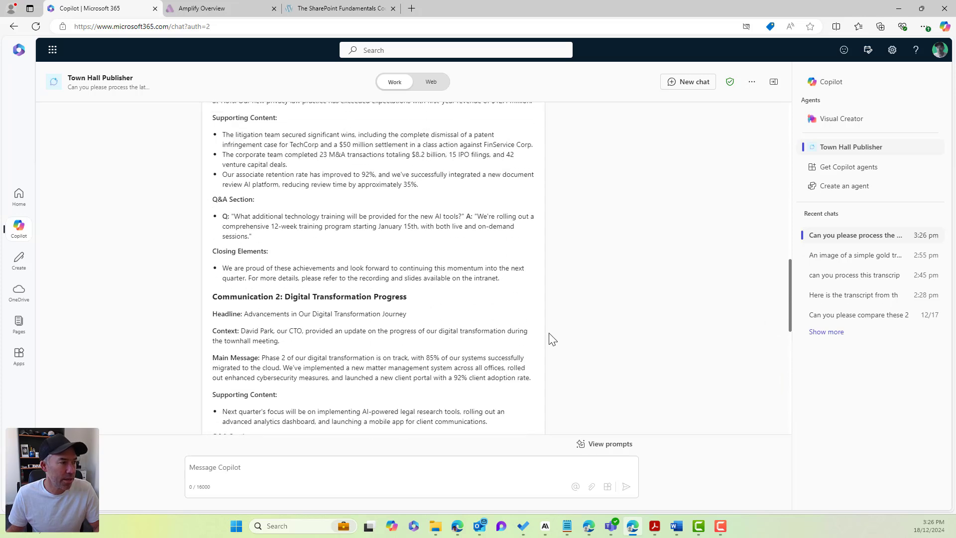
scroll(339, 357, "up", 1)
scroll(337, 354, "down", 2)
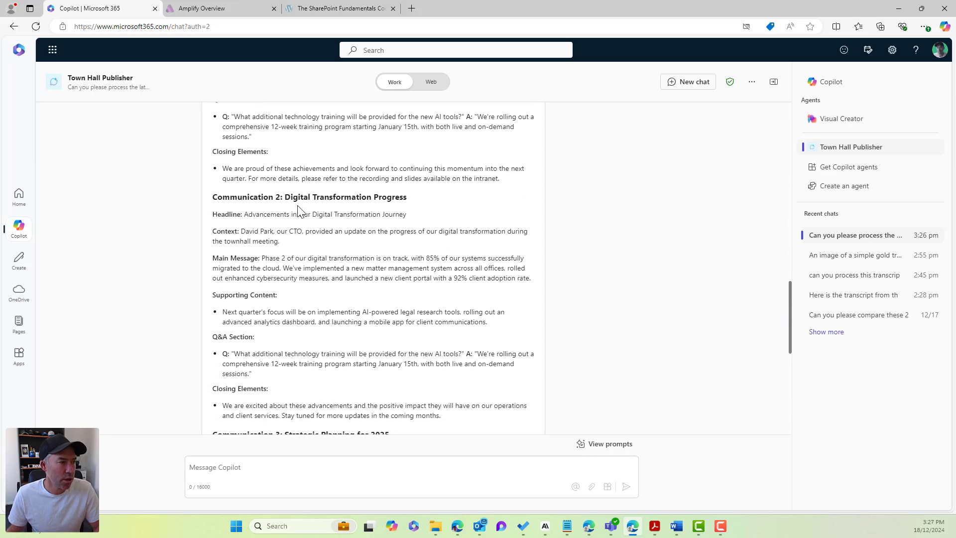
left_click_drag(289, 198, 371, 197)
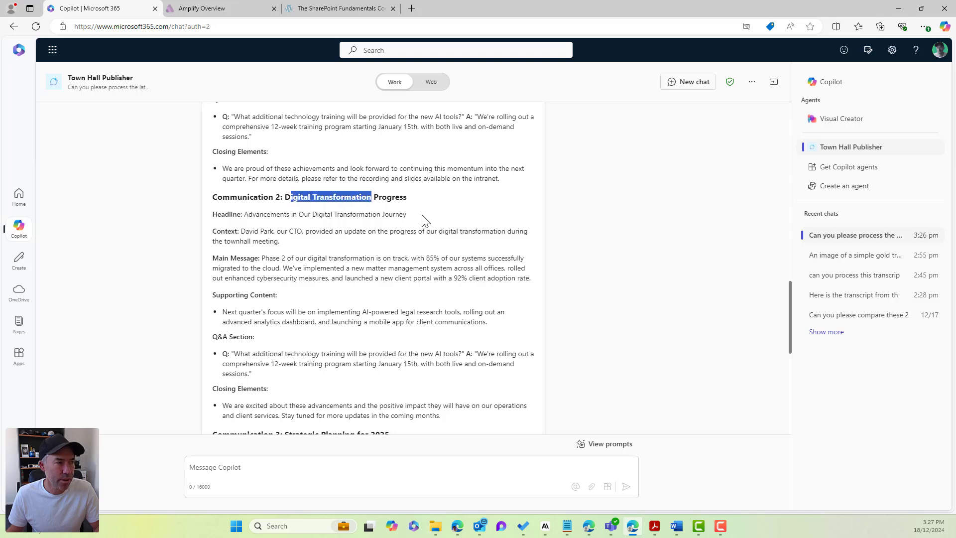
left_click_drag(260, 214, 273, 243)
left_click(262, 238)
scroll(259, 262, "down", 2)
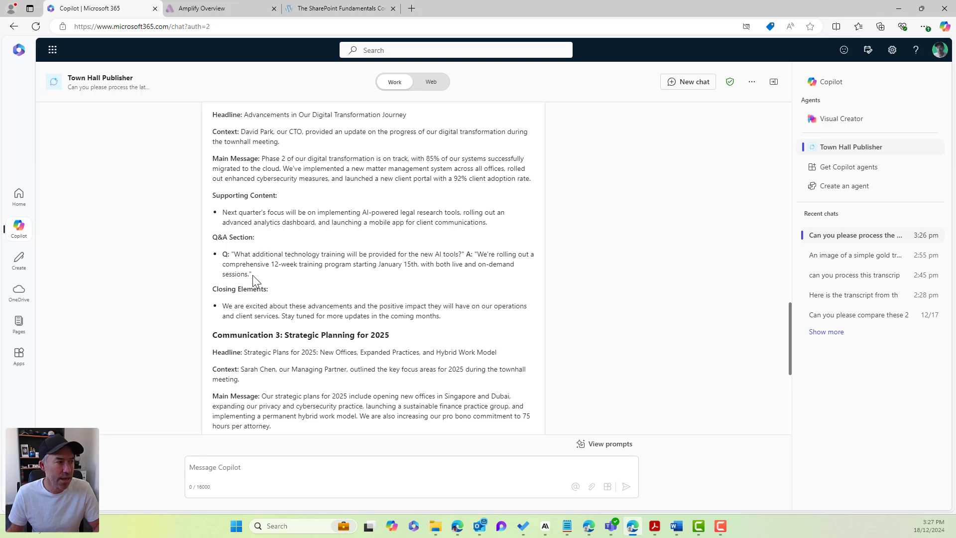
left_click_drag(252, 274, 219, 255)
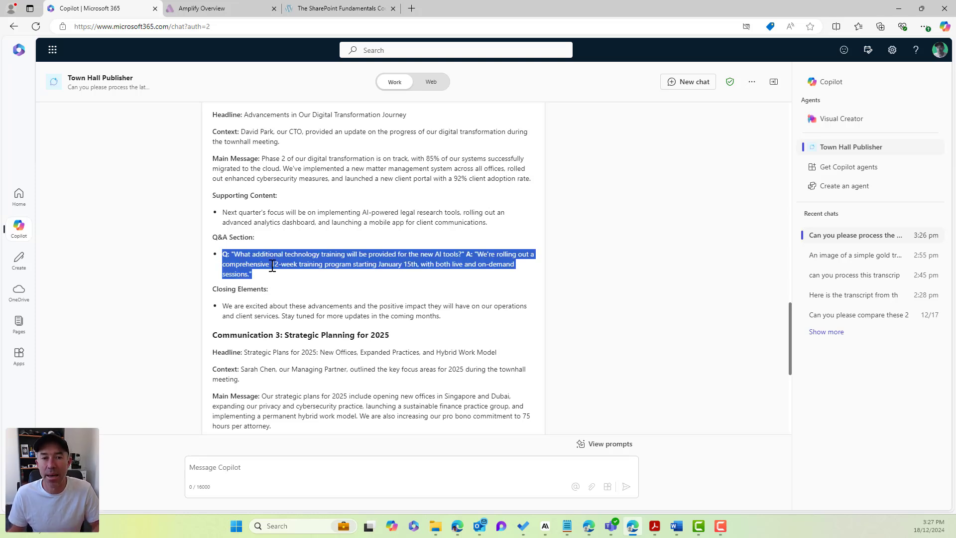
scroll(225, 247, "up", 1)
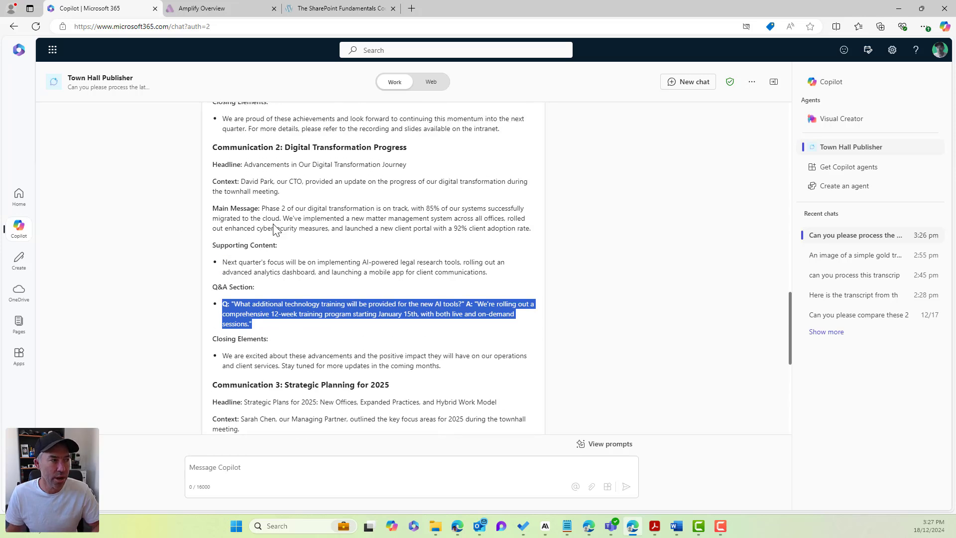
scroll(328, 232, "down", 3)
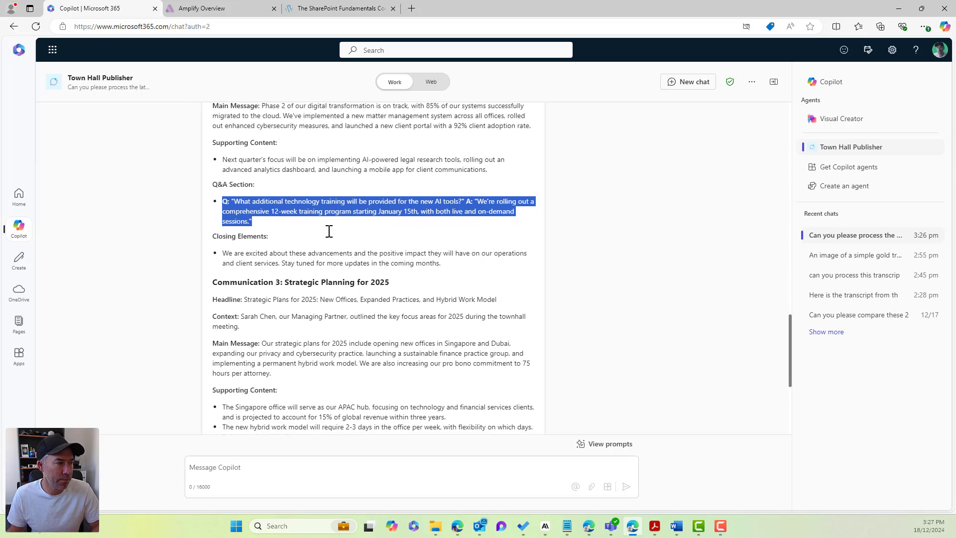
left_click_drag(258, 233, 355, 233)
scroll(393, 269, "down", 1)
scroll(392, 269, "down", 2)
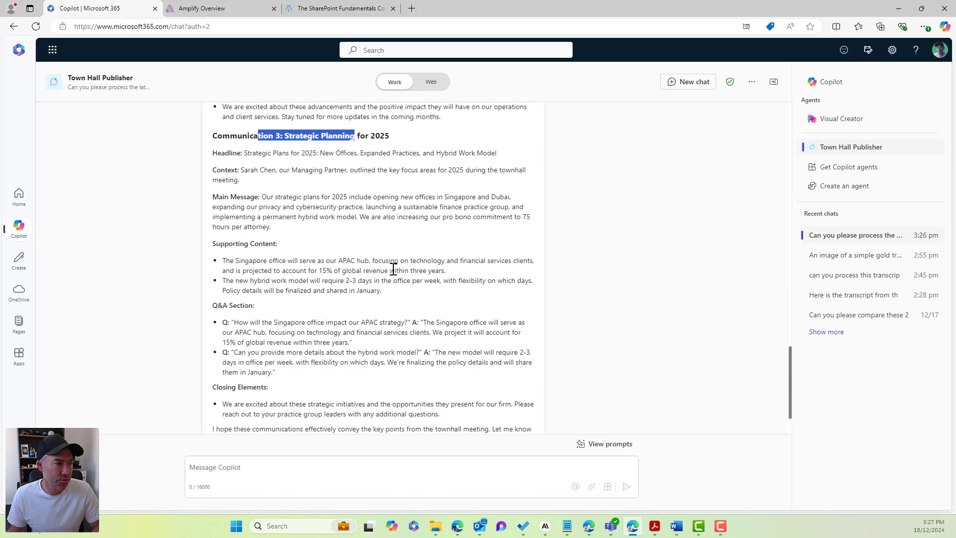
left_click_drag(289, 326, 222, 272)
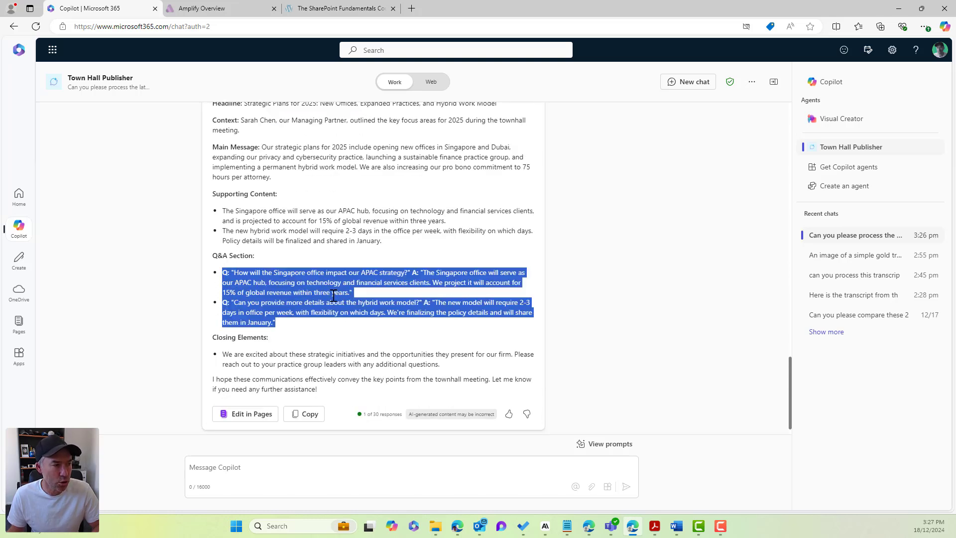
left_click(358, 302)
scroll(360, 302, "up", 2)
scroll(359, 302, "up", 1)
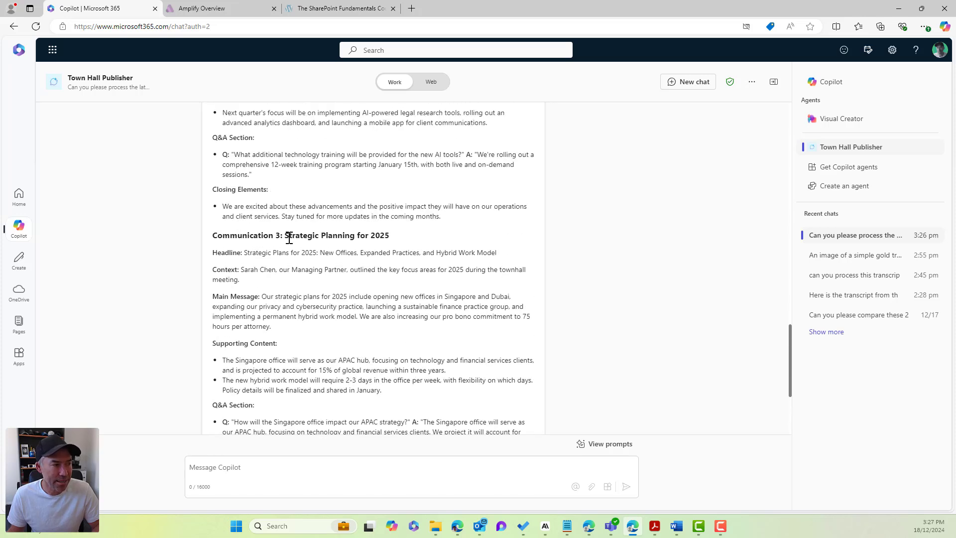
left_click_drag(282, 235, 369, 237)
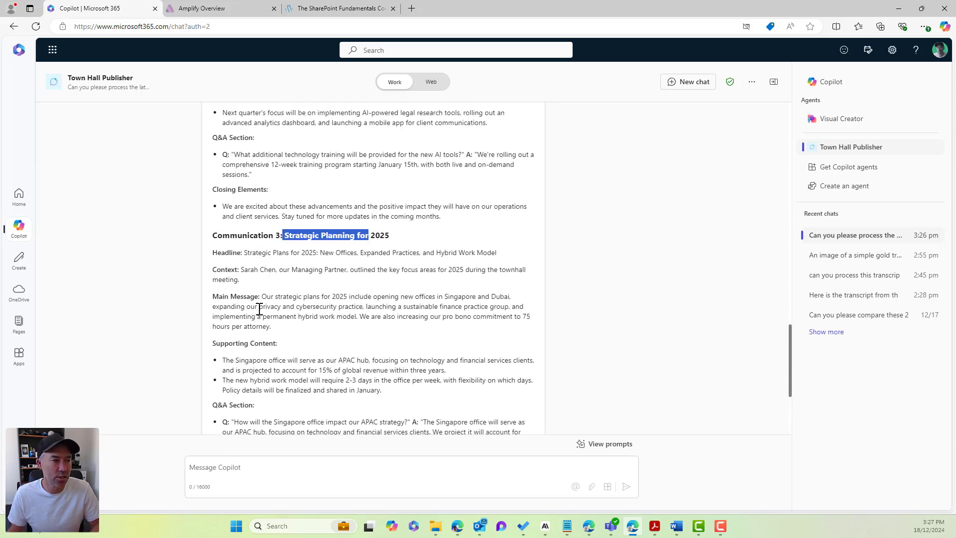
scroll(293, 295, "down", 3)
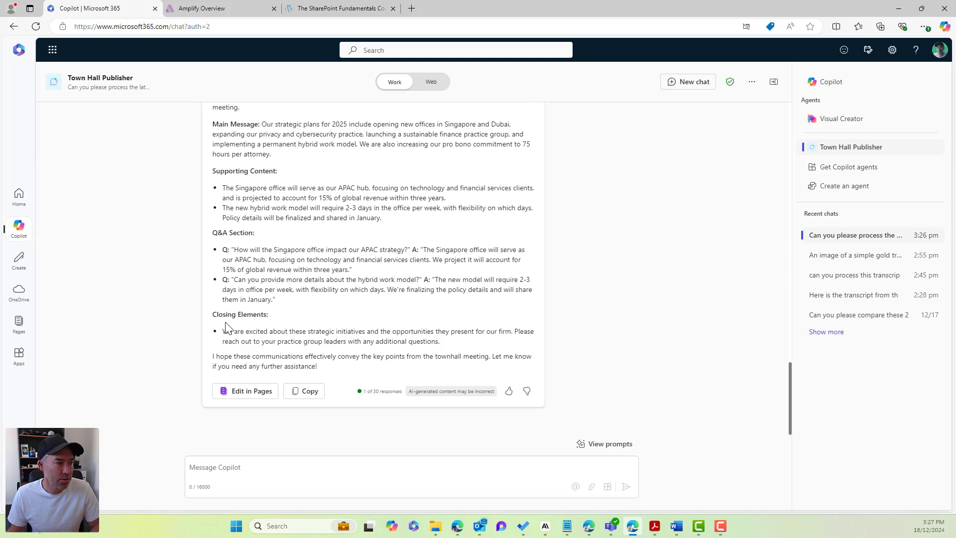
left_click_drag(216, 317, 292, 323)
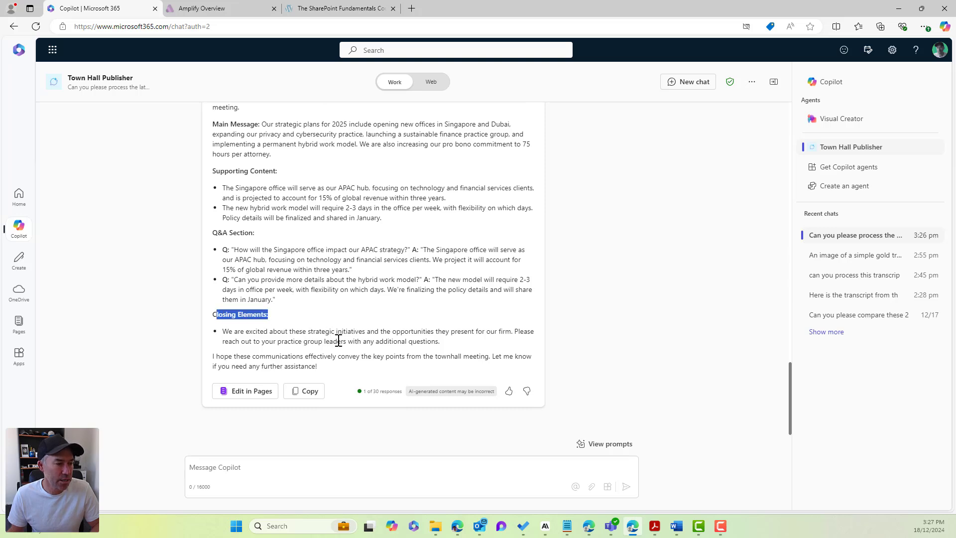
left_click(285, 460)
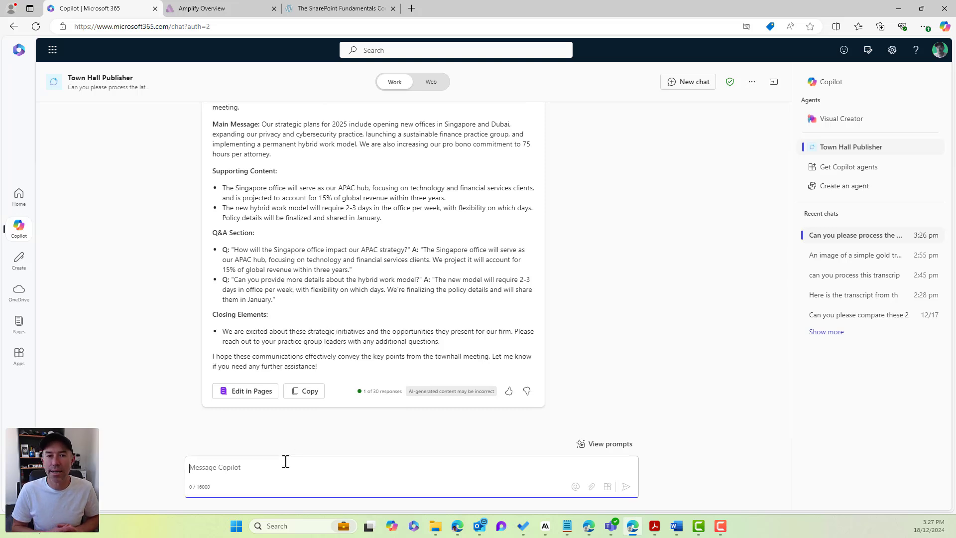
Ask the Town Hall Publisher agent for fun images matching the summarised transcript, yielding four Designer images.
type("can you ")
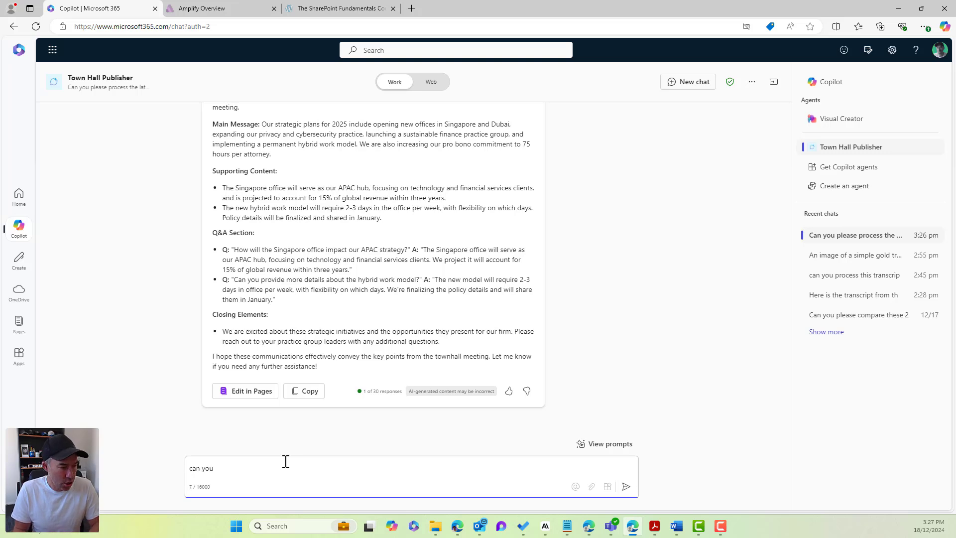
type("now")
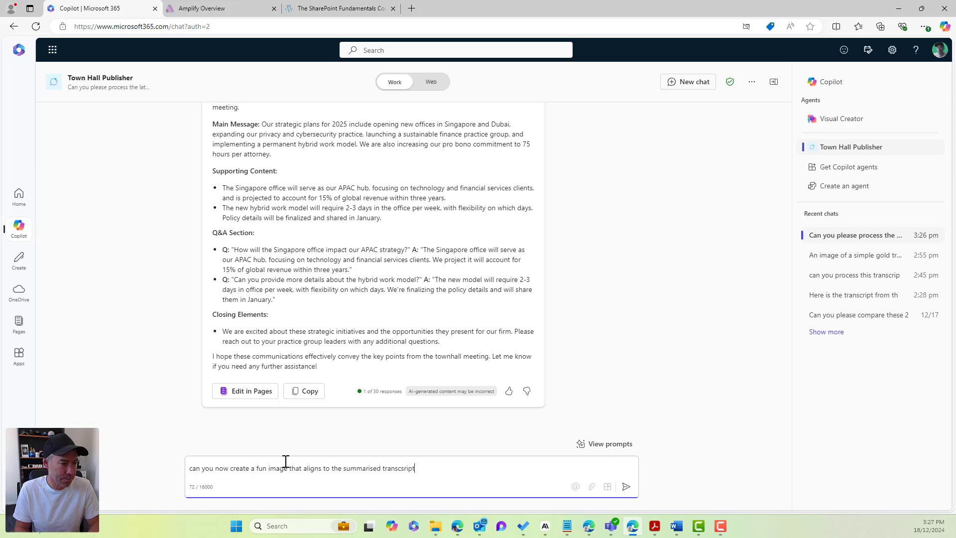
key("Return")
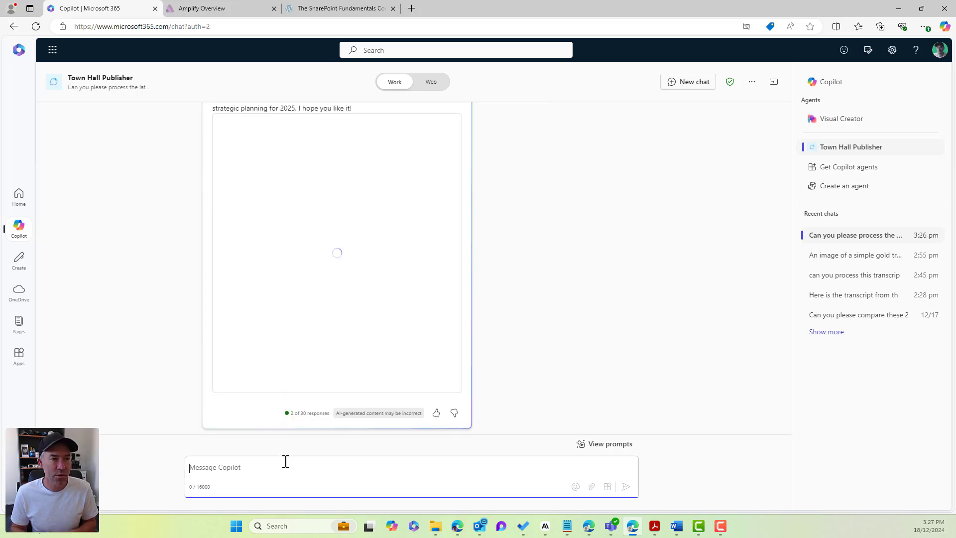
scroll(330, 374, "up", 2)
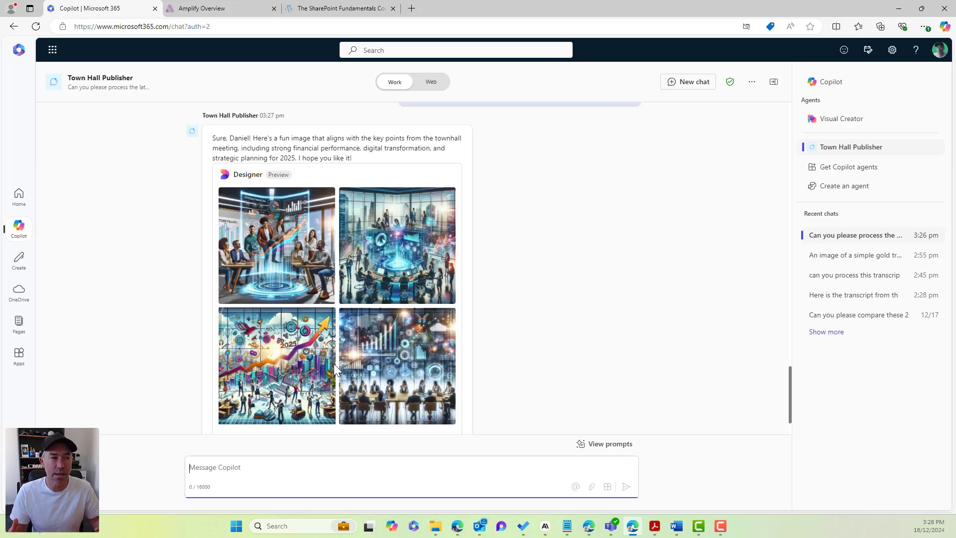
scroll(334, 363, "up", 9)
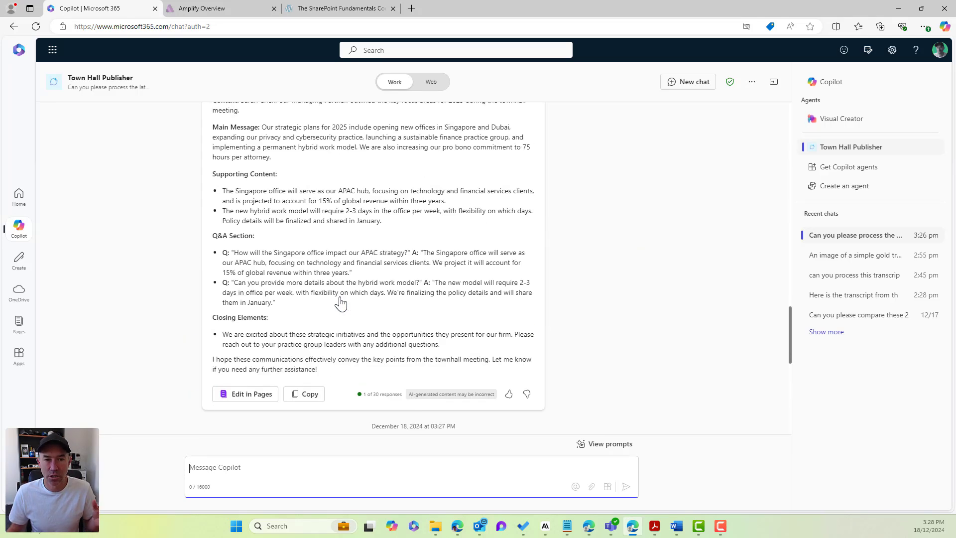